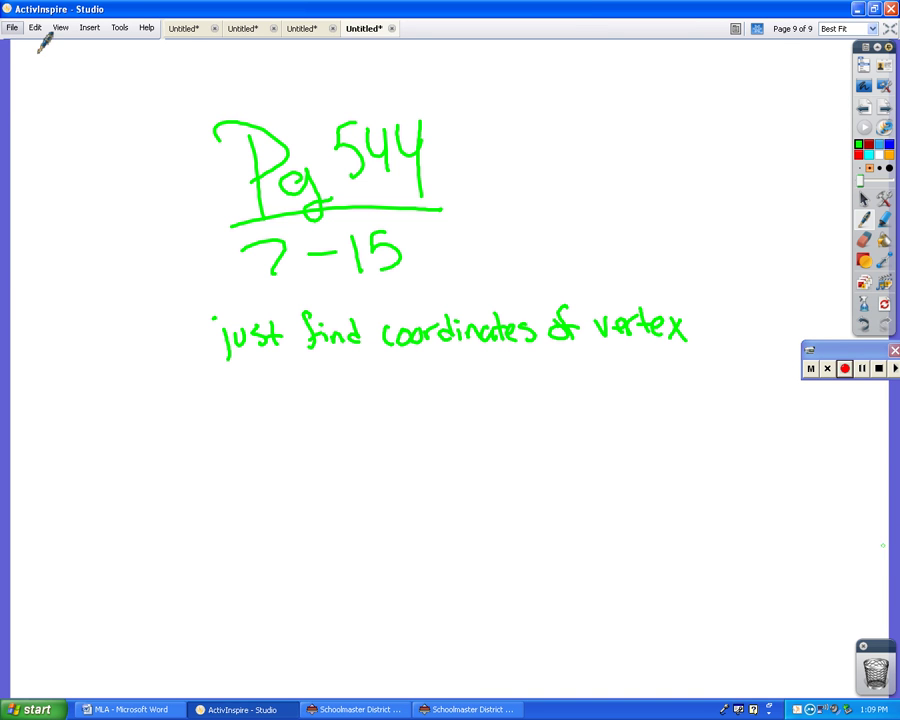
Start a new flipchart and handwrite a circled 6 in green with the ratio 4:5 beside it.
{"action": "left_click", "coordinate": [12, 27]}
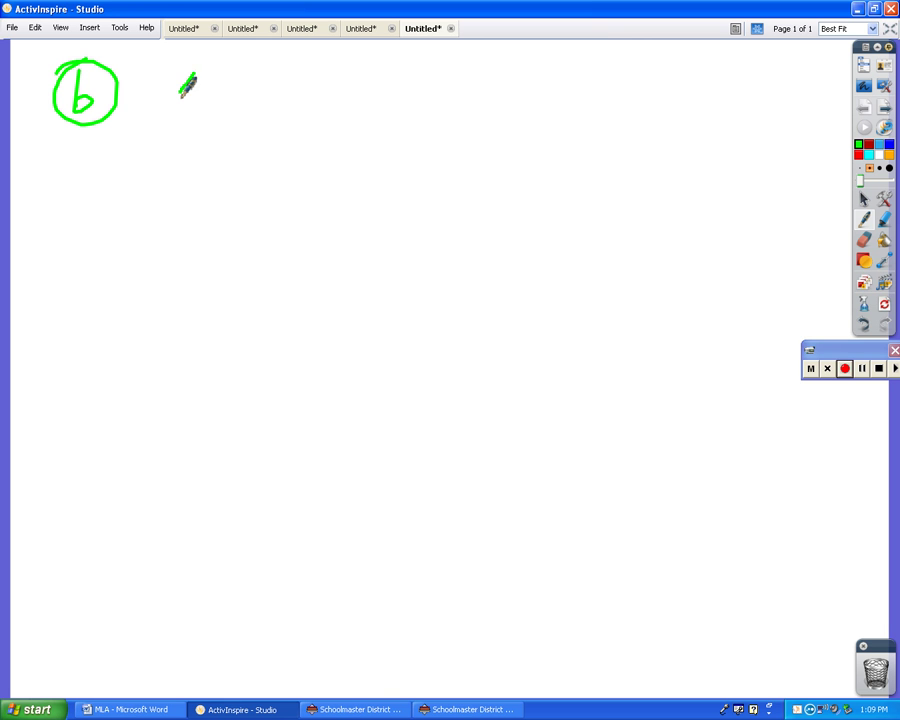
{"action": "left_click_drag", "start_coordinate": [188, 70], "coordinate": [212, 92]}
{"action": "left_click_drag", "start_coordinate": [207, 70], "coordinate": [208, 105]}
{"action": "left_click", "coordinate": [222, 87]}
{"action": "left_click", "coordinate": [222, 97]}
{"action": "mouse_move", "coordinate": [251, 74]}
{"action": "left_mouse_down"}
{"action": "mouse_move", "coordinate": [276, 97]}
{"action": "mouse_move", "coordinate": [252, 107]}
{"action": "mouse_move", "coordinate": [278, 71]}
{"action": "left_mouse_up"}
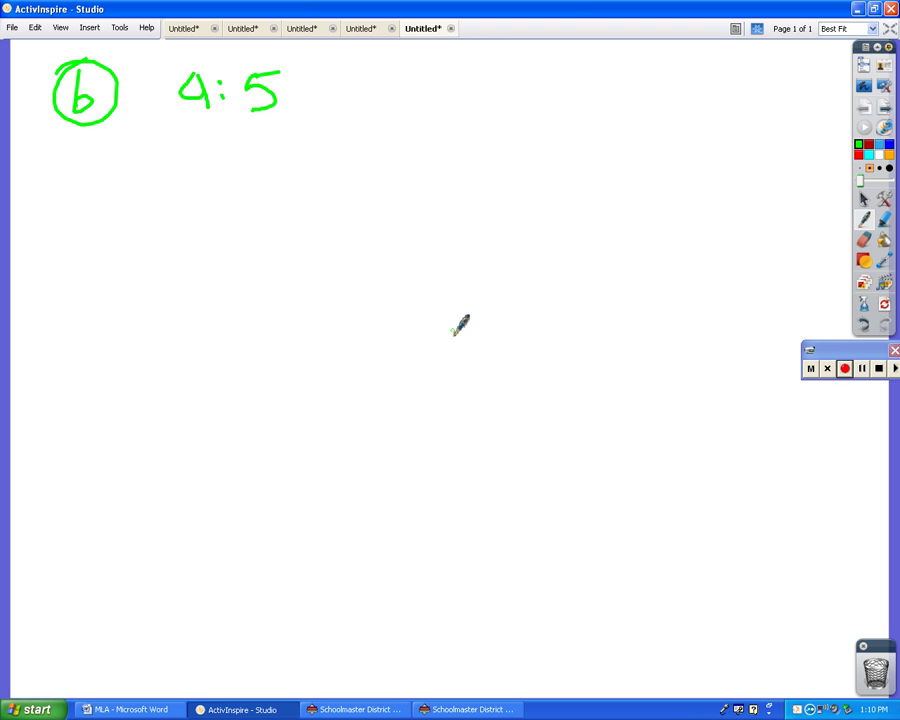
Write the area ratio 16:25 beside 4:5 and circle it as the answer to problem 6.
{"action": "mouse_move", "coordinate": [374, 64]}
{"action": "left_mouse_down"}
{"action": "mouse_move", "coordinate": [377, 96]}
{"action": "mouse_move", "coordinate": [456, 88]}
{"action": "mouse_move", "coordinate": [462, 78]}
{"action": "mouse_move", "coordinate": [458, 92]}
{"action": "left_mouse_up"}
{"action": "left_click", "coordinate": [425, 72]}
{"action": "left_click", "coordinate": [425, 86]}
{"action": "mouse_move", "coordinate": [488, 58]}
{"action": "left_mouse_down"}
{"action": "mouse_move", "coordinate": [421, 38]}
{"action": "mouse_move", "coordinate": [506, 62]}
{"action": "mouse_move", "coordinate": [462, 42]}
{"action": "left_mouse_up"}
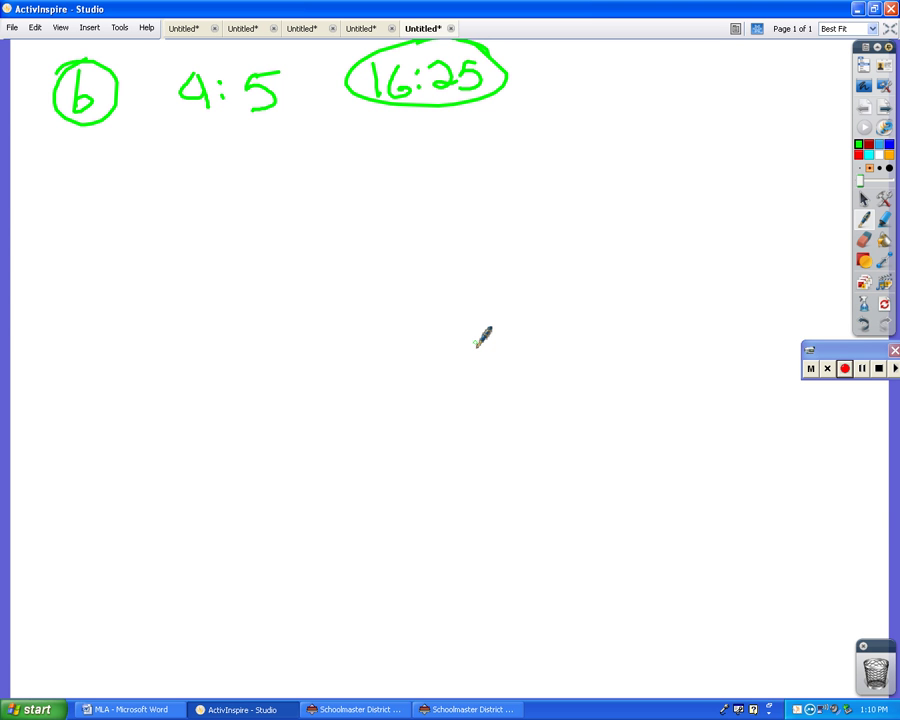
Write a circled 7 below problem 6 and put the ratio 4:9 beside it.
{"action": "left_click_drag", "start_coordinate": [60, 205], "coordinate": [78, 243]}
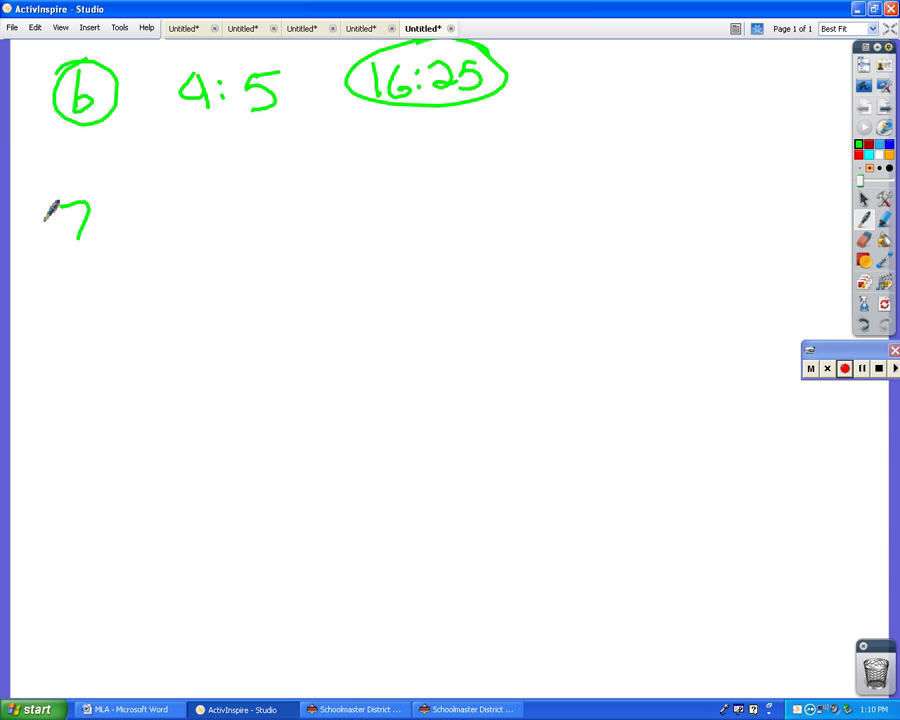
{"action": "left_click_drag", "start_coordinate": [78, 184], "coordinate": [48, 196]}
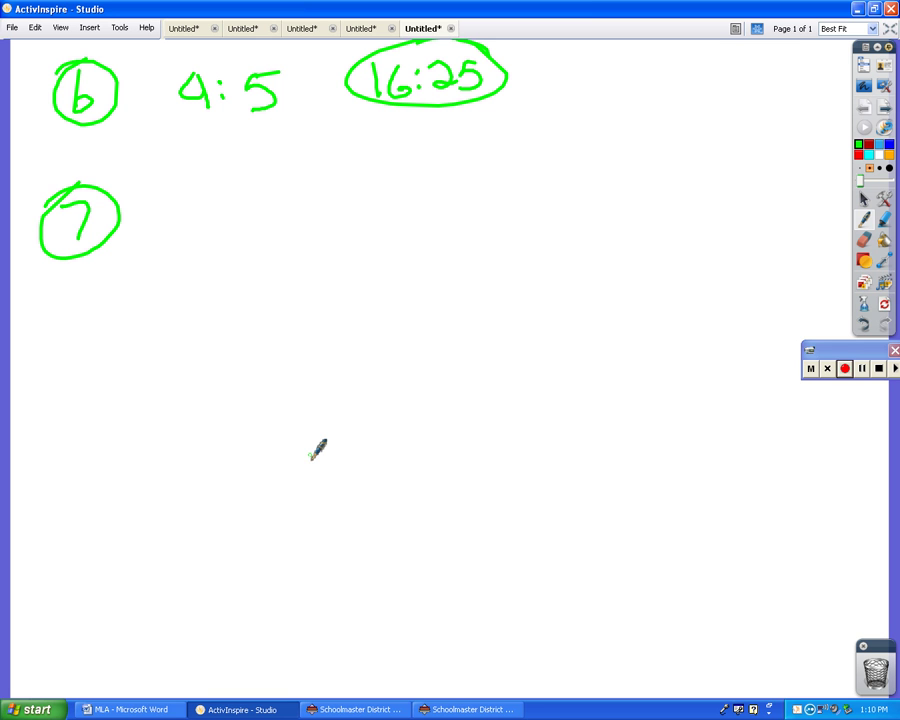
{"action": "mouse_move", "coordinate": [180, 188]}
{"action": "left_mouse_down"}
{"action": "mouse_move", "coordinate": [190, 212]}
{"action": "mouse_move", "coordinate": [183, 227]}
{"action": "left_mouse_up"}
{"action": "left_click", "coordinate": [207, 197]}
{"action": "left_click", "coordinate": [208, 212]}
{"action": "left_click_drag", "start_coordinate": [240, 192], "coordinate": [246, 222]}
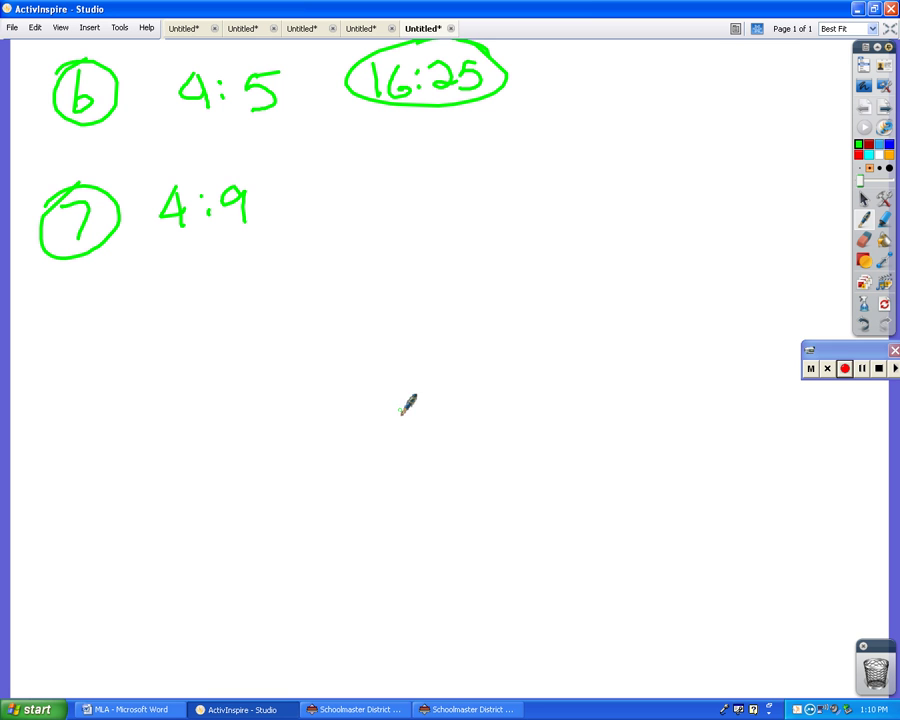
Begin the answer ratio for problem 7 by writing 2 and a colon beside 4:9.
{"action": "left_click_drag", "start_coordinate": [353, 183], "coordinate": [381, 207]}
{"action": "left_click", "coordinate": [396, 188]}
{"action": "left_click", "coordinate": [397, 203]}
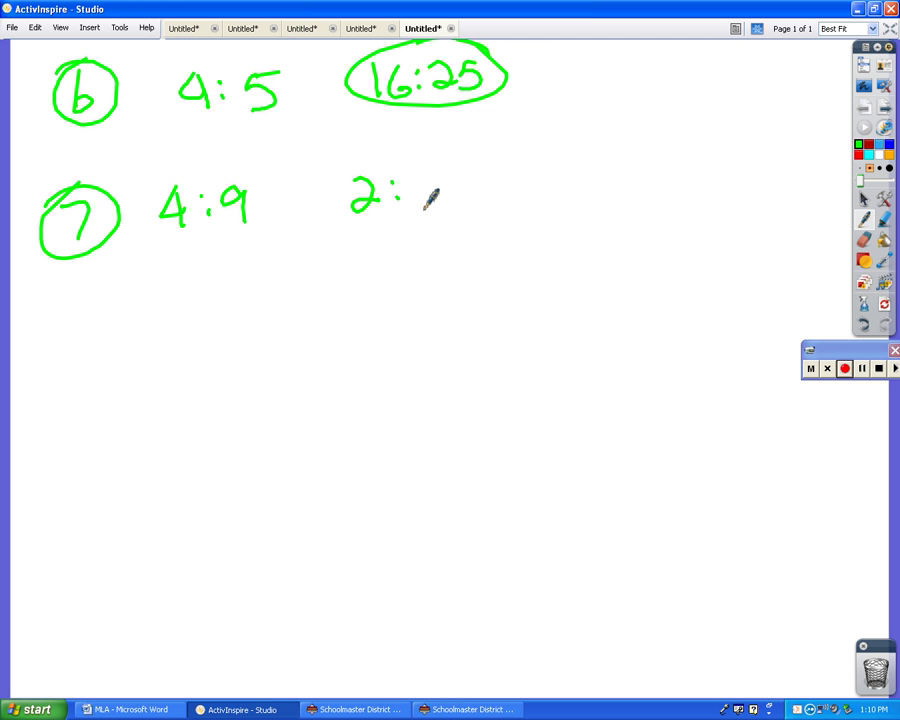
{"action": "mouse_move", "coordinate": [419, 181]}
{"action": "left_mouse_down"}
{"action": "mouse_move", "coordinate": [419, 201]}
{"action": "mouse_move", "coordinate": [432, 200]}
{"action": "left_mouse_up"}
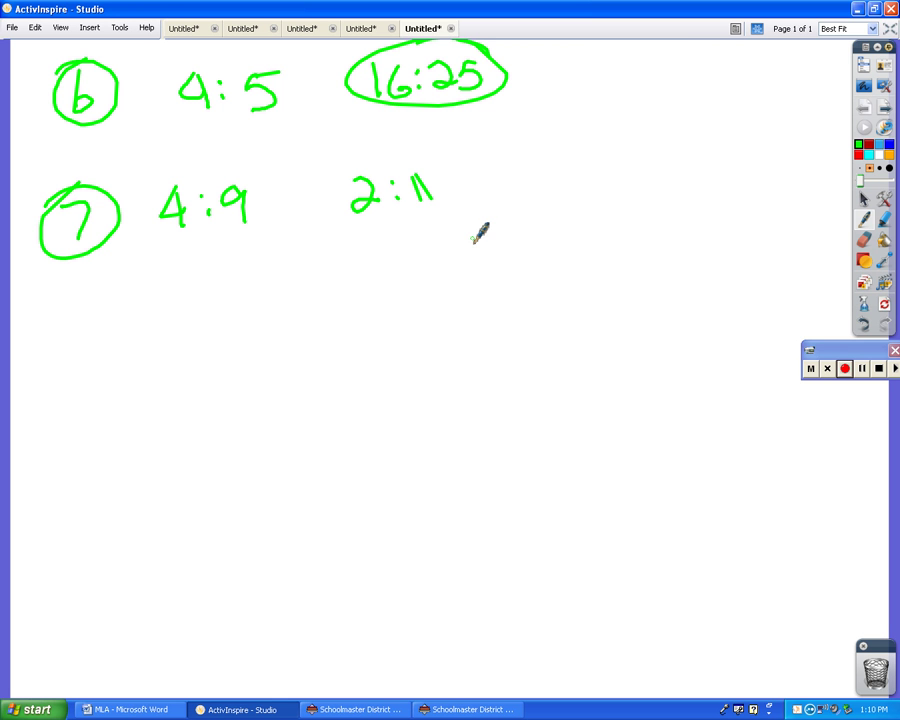
{"action": "left_click", "coordinate": [864, 322]}
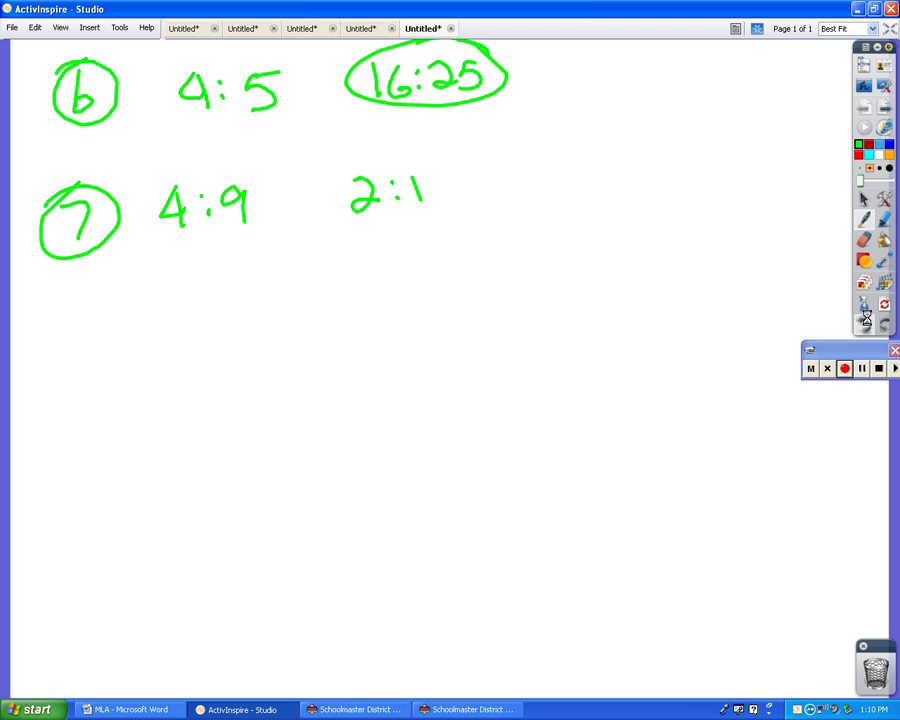
{"action": "left_click", "coordinate": [864, 322]}
Complete the problem 7 answer ratio that begins with 2 and a colon.
{"action": "mouse_move", "coordinate": [412, 178]}
{"action": "left_mouse_down"}
{"action": "mouse_move", "coordinate": [424, 190]}
{"action": "mouse_move", "coordinate": [411, 205]}
{"action": "left_mouse_up"}
{"action": "mouse_move", "coordinate": [430, 158]}
{"action": "left_mouse_down"}
{"action": "mouse_move", "coordinate": [400, 150]}
{"action": "mouse_move", "coordinate": [474, 186]}
{"action": "left_mouse_up"}
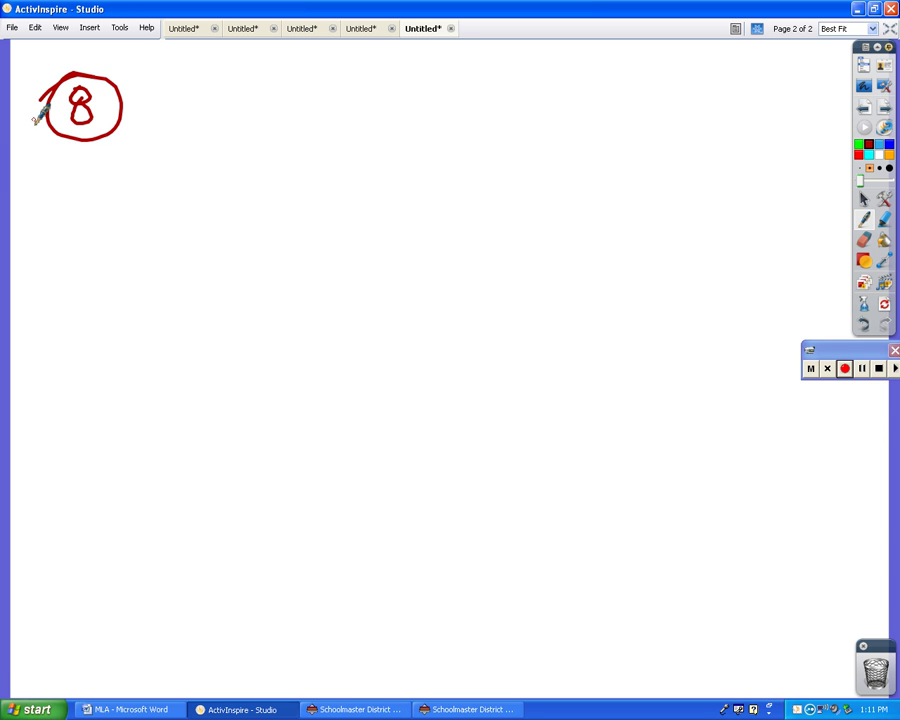
On the second page, write AC = 6 cm in dark red beside the circled 8.
{"action": "left_click_drag", "start_coordinate": [174, 122], "coordinate": [200, 118]}
{"action": "mouse_move", "coordinate": [179, 100]}
{"action": "left_mouse_down"}
{"action": "mouse_move", "coordinate": [223, 116]}
{"action": "mouse_move", "coordinate": [255, 87]}
{"action": "left_mouse_up"}
{"action": "left_click_drag", "start_coordinate": [237, 96], "coordinate": [325, 103]}
{"action": "mouse_move", "coordinate": [335, 104]}
{"action": "left_mouse_down"}
{"action": "mouse_move", "coordinate": [347, 90]}
{"action": "mouse_move", "coordinate": [364, 106]}
{"action": "left_mouse_up"}
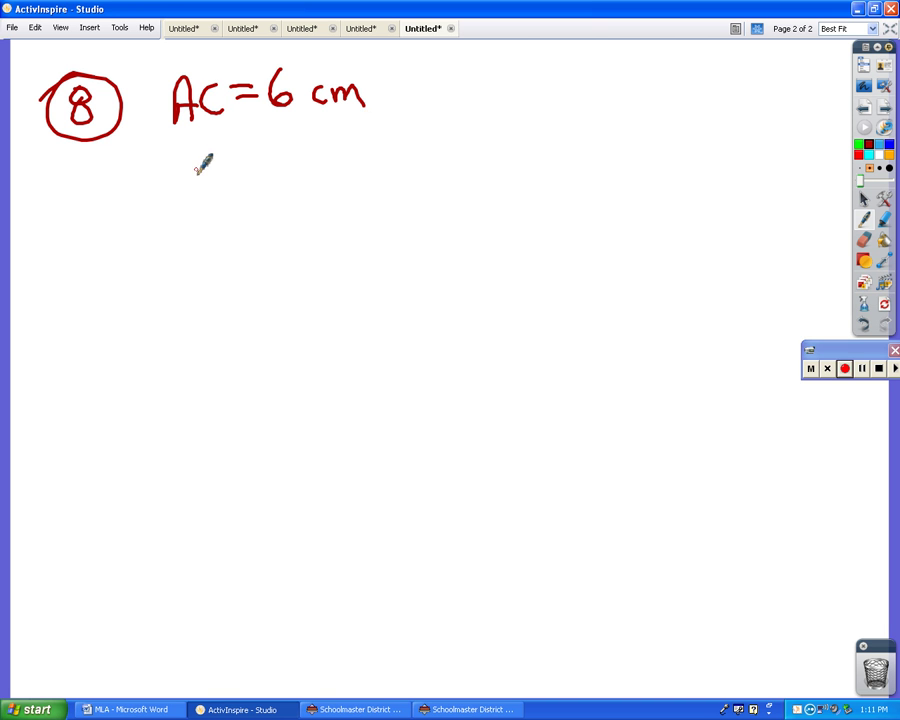
Write FH = 10 cm directly below the AC measurement.
{"action": "left_click_drag", "start_coordinate": [172, 150], "coordinate": [207, 144]}
{"action": "left_click_drag", "start_coordinate": [186, 148], "coordinate": [183, 178]}
{"action": "mouse_move", "coordinate": [178, 164]}
{"action": "left_mouse_down"}
{"action": "mouse_move", "coordinate": [194, 161]}
{"action": "mouse_move", "coordinate": [207, 180]}
{"action": "mouse_move", "coordinate": [233, 178]}
{"action": "left_mouse_up"}
{"action": "left_click_drag", "start_coordinate": [208, 163], "coordinate": [262, 150]}
{"action": "mouse_move", "coordinate": [241, 165]}
{"action": "left_mouse_down"}
{"action": "mouse_move", "coordinate": [282, 158]}
{"action": "mouse_move", "coordinate": [301, 139]}
{"action": "mouse_move", "coordinate": [332, 157]}
{"action": "left_mouse_up"}
{"action": "mouse_move", "coordinate": [341, 142]}
{"action": "left_mouse_down"}
{"action": "mouse_move", "coordinate": [362, 140]}
{"action": "mouse_move", "coordinate": [368, 156]}
{"action": "left_mouse_up"}
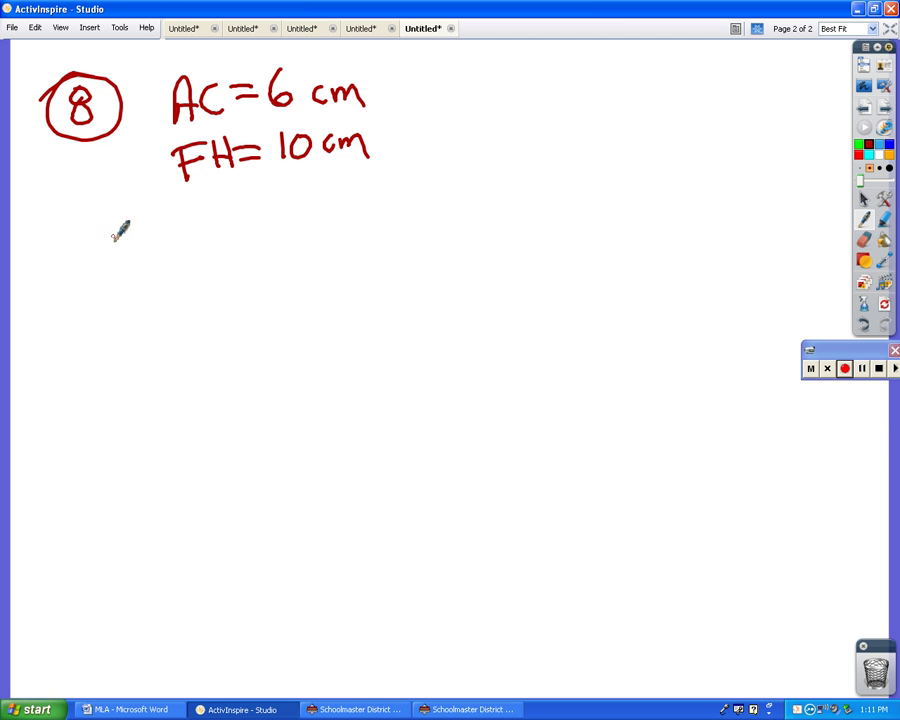
Write the areas for problem 8 as ABCDE = 320 cm² and, below it, FGHIJ = with the value left blank.
{"action": "mouse_move", "coordinate": [97, 246]}
{"action": "left_mouse_down"}
{"action": "mouse_move", "coordinate": [101, 226]}
{"action": "mouse_move", "coordinate": [119, 246]}
{"action": "left_mouse_up"}
{"action": "mouse_move", "coordinate": [114, 229]}
{"action": "left_mouse_down"}
{"action": "mouse_move", "coordinate": [102, 229]}
{"action": "mouse_move", "coordinate": [141, 208]}
{"action": "mouse_move", "coordinate": [161, 227]}
{"action": "mouse_move", "coordinate": [181, 221]}
{"action": "mouse_move", "coordinate": [214, 236]}
{"action": "mouse_move", "coordinate": [222, 226]}
{"action": "mouse_move", "coordinate": [272, 222]}
{"action": "mouse_move", "coordinate": [287, 238]}
{"action": "mouse_move", "coordinate": [332, 220]}
{"action": "mouse_move", "coordinate": [408, 225]}
{"action": "mouse_move", "coordinate": [422, 201]}
{"action": "mouse_move", "coordinate": [423, 212]}
{"action": "left_mouse_up"}
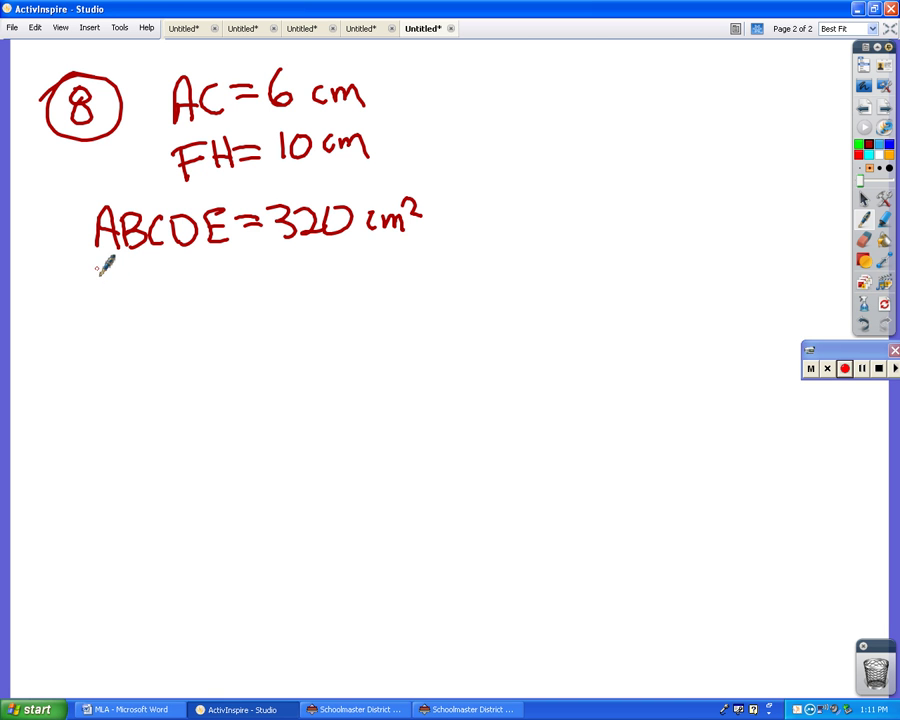
{"action": "left_click_drag", "start_coordinate": [99, 265], "coordinate": [104, 300]}
{"action": "mouse_move", "coordinate": [97, 267]}
{"action": "left_mouse_down"}
{"action": "mouse_move", "coordinate": [126, 262]}
{"action": "mouse_move", "coordinate": [121, 281]}
{"action": "left_mouse_up"}
{"action": "mouse_move", "coordinate": [153, 272]}
{"action": "left_mouse_down"}
{"action": "mouse_move", "coordinate": [141, 284]}
{"action": "mouse_move", "coordinate": [173, 281]}
{"action": "mouse_move", "coordinate": [201, 257]}
{"action": "mouse_move", "coordinate": [274, 267]}
{"action": "left_mouse_up"}
{"action": "left_click_drag", "start_coordinate": [258, 283], "coordinate": [277, 280]}
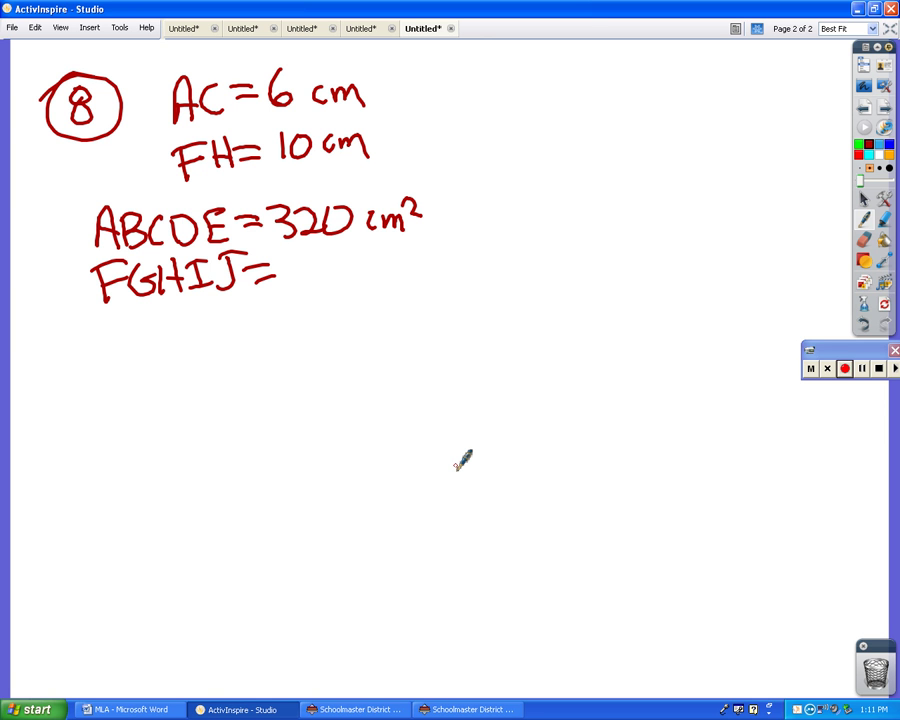
Set up the proportion 320/x = 6²/10² beside the given measurements of problem 8.
{"action": "mouse_move", "coordinate": [507, 73]}
{"action": "left_mouse_down"}
{"action": "mouse_move", "coordinate": [516, 78]}
{"action": "mouse_move", "coordinate": [512, 100]}
{"action": "mouse_move", "coordinate": [566, 101]}
{"action": "mouse_move", "coordinate": [568, 78]}
{"action": "left_mouse_up"}
{"action": "mouse_move", "coordinate": [506, 113]}
{"action": "left_mouse_down"}
{"action": "mouse_move", "coordinate": [590, 111]}
{"action": "mouse_move", "coordinate": [572, 145]}
{"action": "left_mouse_up"}
{"action": "left_click_drag", "start_coordinate": [571, 125], "coordinate": [546, 145]}
{"action": "left_click_drag", "start_coordinate": [600, 106], "coordinate": [620, 104]}
{"action": "left_click_drag", "start_coordinate": [602, 115], "coordinate": [625, 113]}
{"action": "left_click_drag", "start_coordinate": [688, 80], "coordinate": [682, 102]}
{"action": "left_click_drag", "start_coordinate": [650, 106], "coordinate": [705, 103]}
{"action": "mouse_move", "coordinate": [668, 117]}
{"action": "left_mouse_down"}
{"action": "mouse_move", "coordinate": [669, 133]}
{"action": "mouse_move", "coordinate": [696, 114]}
{"action": "left_mouse_up"}
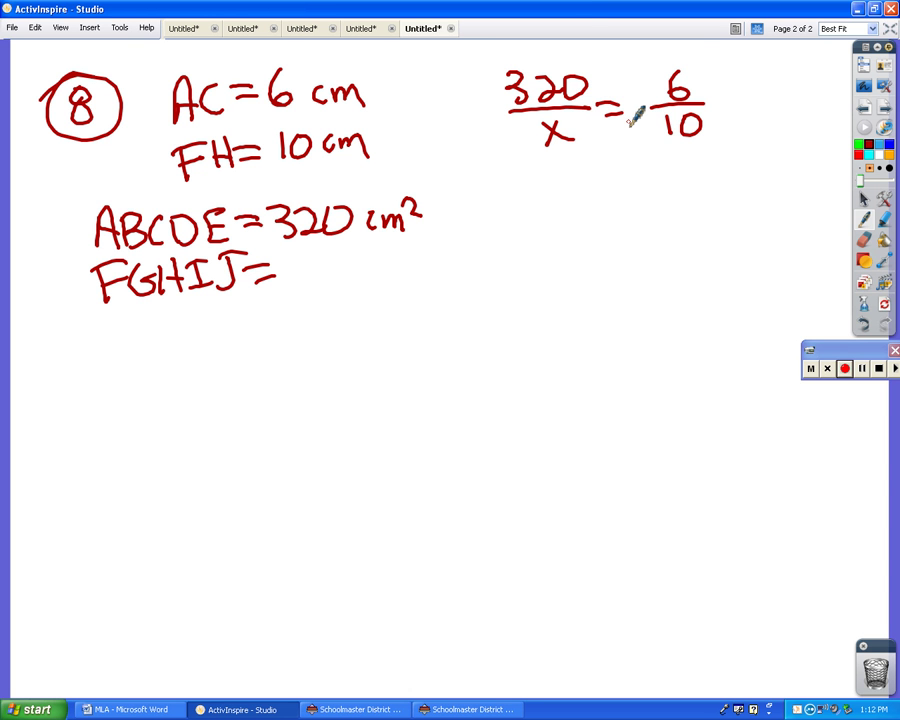
{"action": "mouse_move", "coordinate": [691, 63]}
{"action": "left_mouse_down"}
{"action": "mouse_move", "coordinate": [710, 72]}
{"action": "mouse_move", "coordinate": [732, 117]}
{"action": "left_mouse_up"}
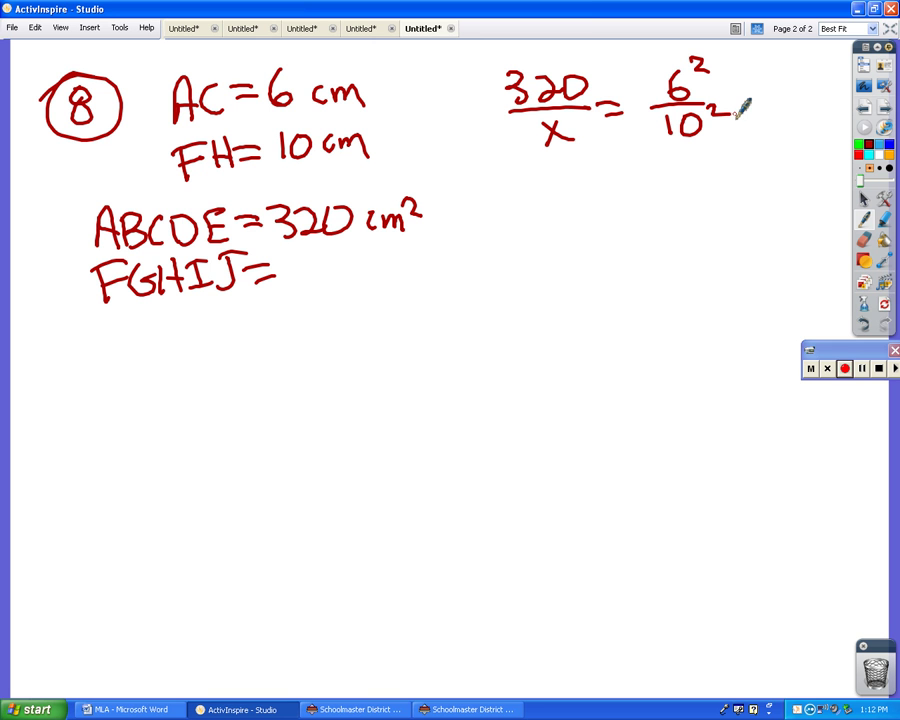
Rewrite the proportion below with the squares worked out, as 320/x = 36/100.
{"action": "mouse_move", "coordinate": [524, 173]}
{"action": "left_mouse_down"}
{"action": "mouse_move", "coordinate": [538, 168]}
{"action": "mouse_move", "coordinate": [548, 183]}
{"action": "left_mouse_up"}
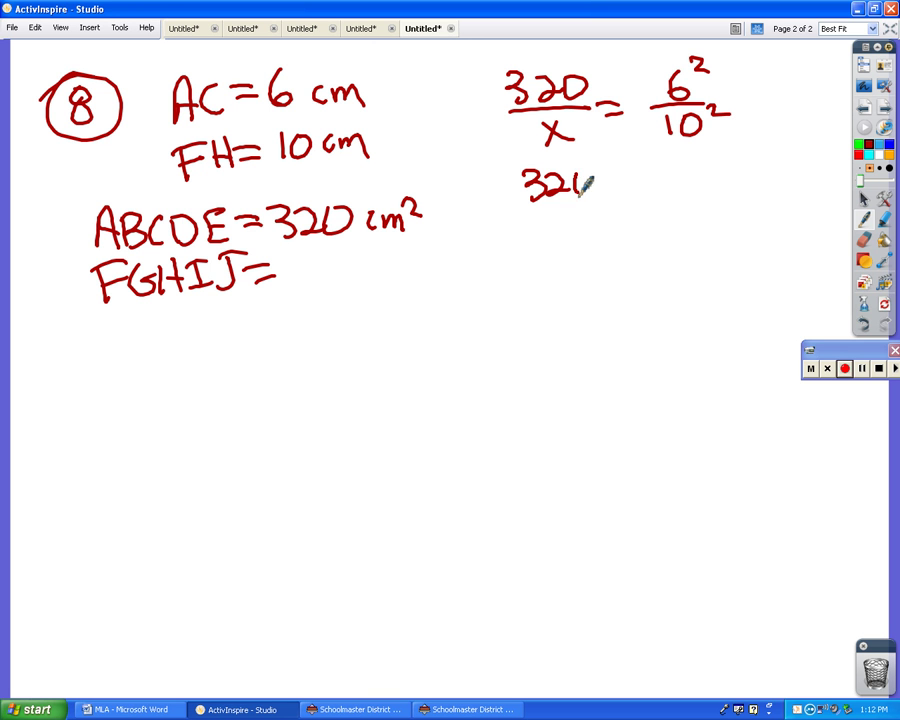
{"action": "left_click_drag", "start_coordinate": [577, 190], "coordinate": [594, 182]}
{"action": "mouse_move", "coordinate": [524, 203]}
{"action": "left_mouse_down"}
{"action": "mouse_move", "coordinate": [600, 200]}
{"action": "mouse_move", "coordinate": [591, 236]}
{"action": "left_mouse_up"}
{"action": "left_click_drag", "start_coordinate": [587, 213], "coordinate": [548, 238]}
{"action": "mouse_move", "coordinate": [614, 199]}
{"action": "left_mouse_down"}
{"action": "mouse_move", "coordinate": [634, 197]}
{"action": "mouse_move", "coordinate": [636, 207]}
{"action": "left_mouse_up"}
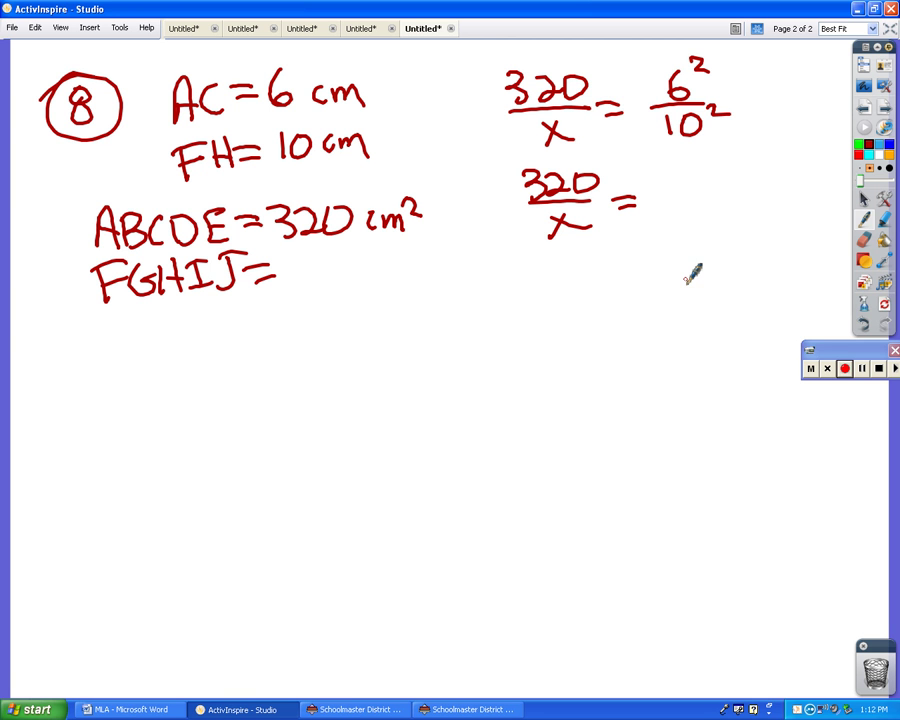
{"action": "mouse_move", "coordinate": [672, 168]}
{"action": "left_mouse_down"}
{"action": "mouse_move", "coordinate": [673, 190]}
{"action": "mouse_move", "coordinate": [701, 182]}
{"action": "mouse_move", "coordinate": [721, 198]}
{"action": "left_mouse_up"}
{"action": "mouse_move", "coordinate": [673, 212]}
{"action": "left_mouse_down"}
{"action": "mouse_move", "coordinate": [675, 232]}
{"action": "mouse_move", "coordinate": [695, 211]}
{"action": "mouse_move", "coordinate": [716, 211]}
{"action": "left_mouse_up"}
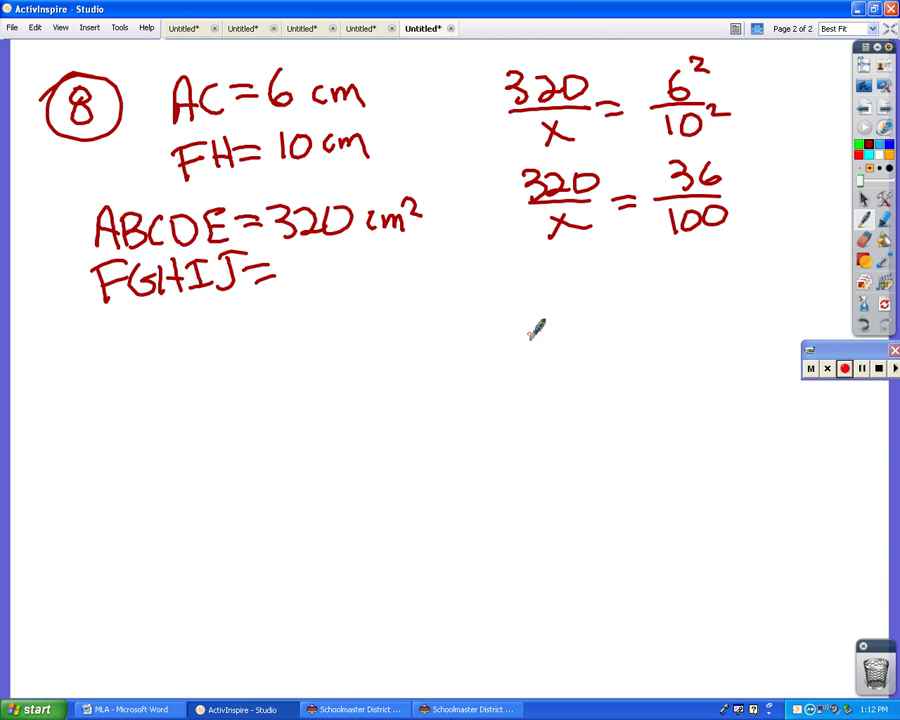
Write the solution x = 888.8 cm² with a repeating bar over the last 8, and circle it.
{"action": "left_click_drag", "start_coordinate": [541, 286], "coordinate": [566, 316]}
{"action": "mouse_move", "coordinate": [563, 284]}
{"action": "left_mouse_down"}
{"action": "mouse_move", "coordinate": [543, 318]}
{"action": "mouse_move", "coordinate": [592, 290]}
{"action": "left_mouse_up"}
{"action": "left_click_drag", "start_coordinate": [573, 305], "coordinate": [594, 302]}
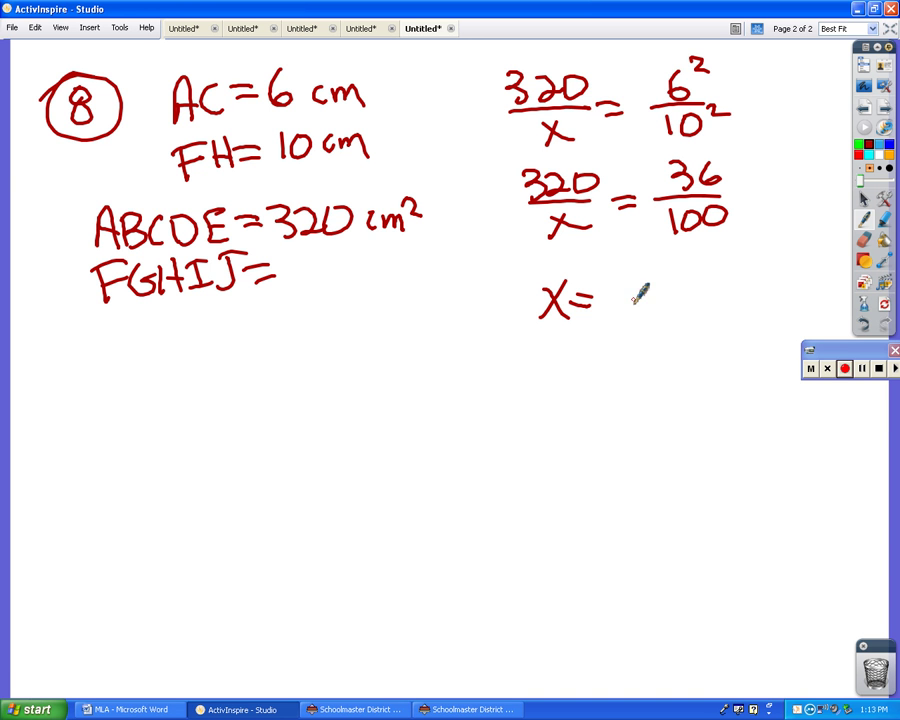
{"action": "mouse_move", "coordinate": [627, 279]}
{"action": "left_mouse_down"}
{"action": "mouse_move", "coordinate": [620, 300]}
{"action": "mouse_move", "coordinate": [690, 296]}
{"action": "mouse_move", "coordinate": [725, 286]}
{"action": "mouse_move", "coordinate": [734, 267]}
{"action": "left_mouse_up"}
{"action": "left_click", "coordinate": [705, 303]}
{"action": "left_click_drag", "start_coordinate": [757, 291], "coordinate": [752, 302]}
{"action": "mouse_move", "coordinate": [756, 290]}
{"action": "left_mouse_down"}
{"action": "mouse_move", "coordinate": [790, 300]}
{"action": "mouse_move", "coordinate": [797, 292]}
{"action": "mouse_move", "coordinate": [740, 243]}
{"action": "mouse_move", "coordinate": [808, 308]}
{"action": "mouse_move", "coordinate": [814, 263]}
{"action": "left_mouse_up"}
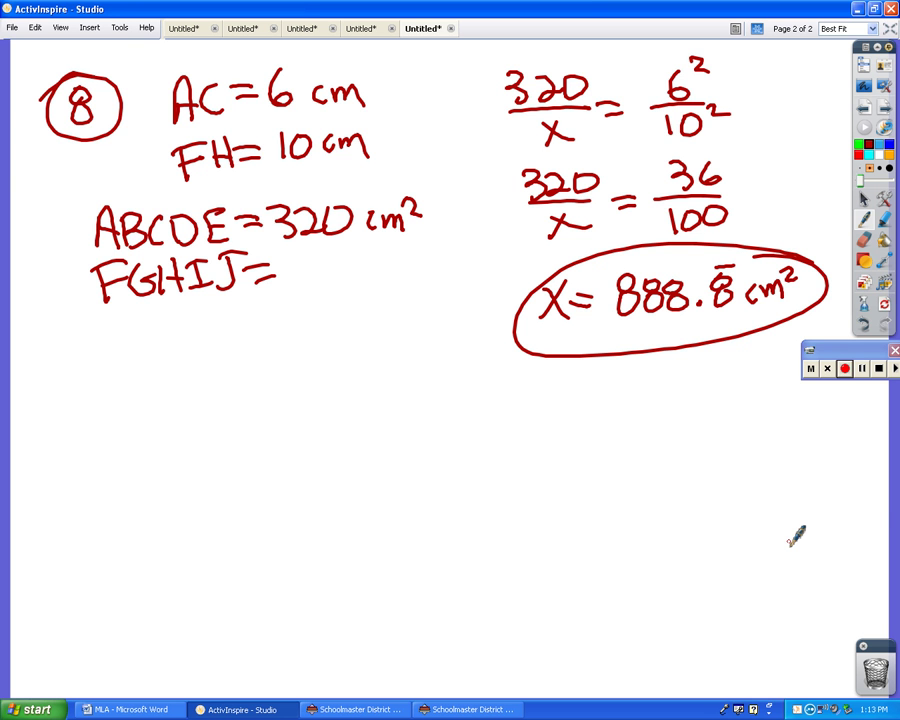
Add a third page headed with a circled 9 in light blue and draw a small green square beside it.
{"action": "left_click", "coordinate": [884, 107]}
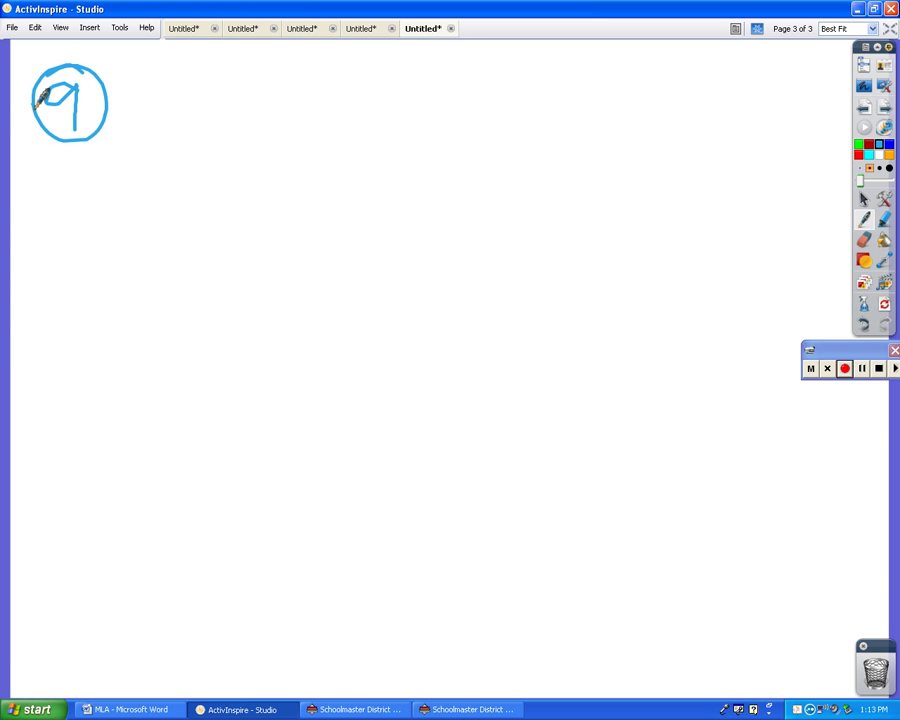
{"action": "left_click", "coordinate": [864, 263]}
{"action": "left_click", "coordinate": [887, 264]}
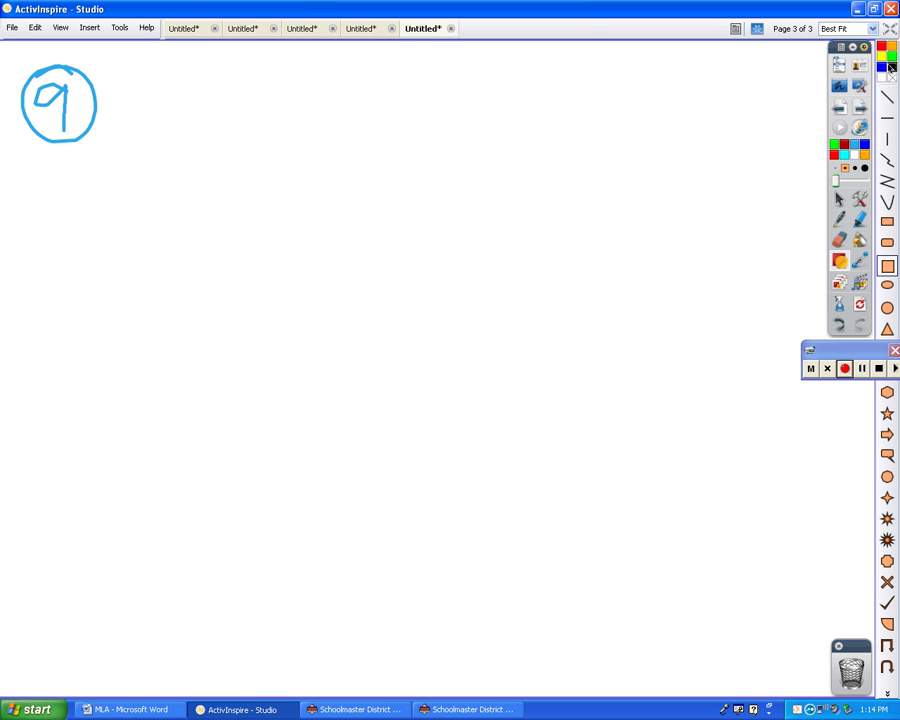
{"action": "left_click", "coordinate": [891, 57]}
{"action": "left_click_drag", "start_coordinate": [184, 117], "coordinate": [291, 223]}
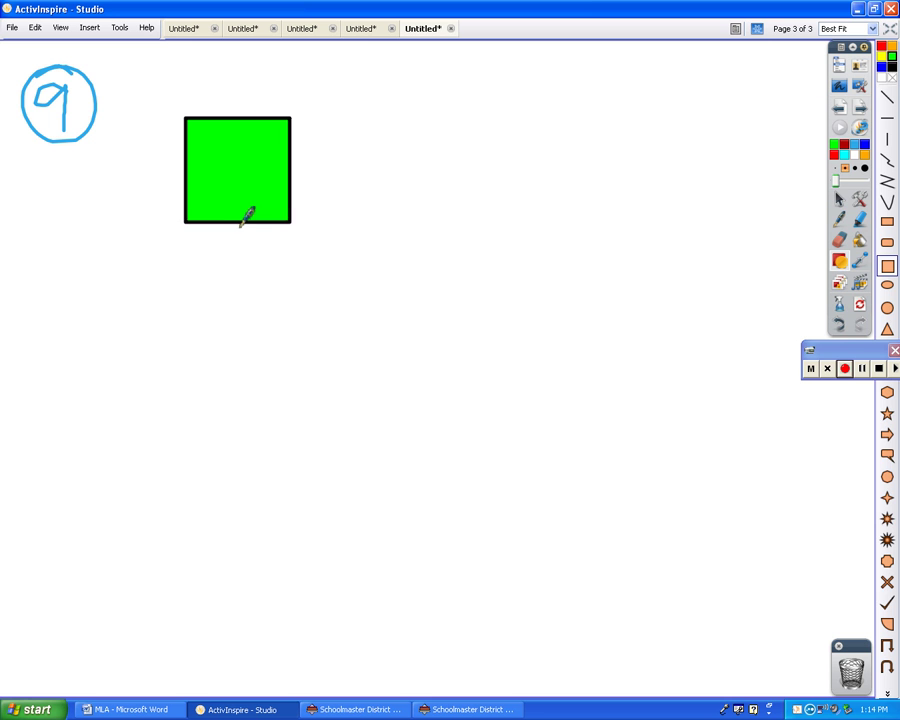
Label the small square's left and bottom sides 4" each with the light blue pen.
{"action": "left_click", "coordinate": [838, 219]}
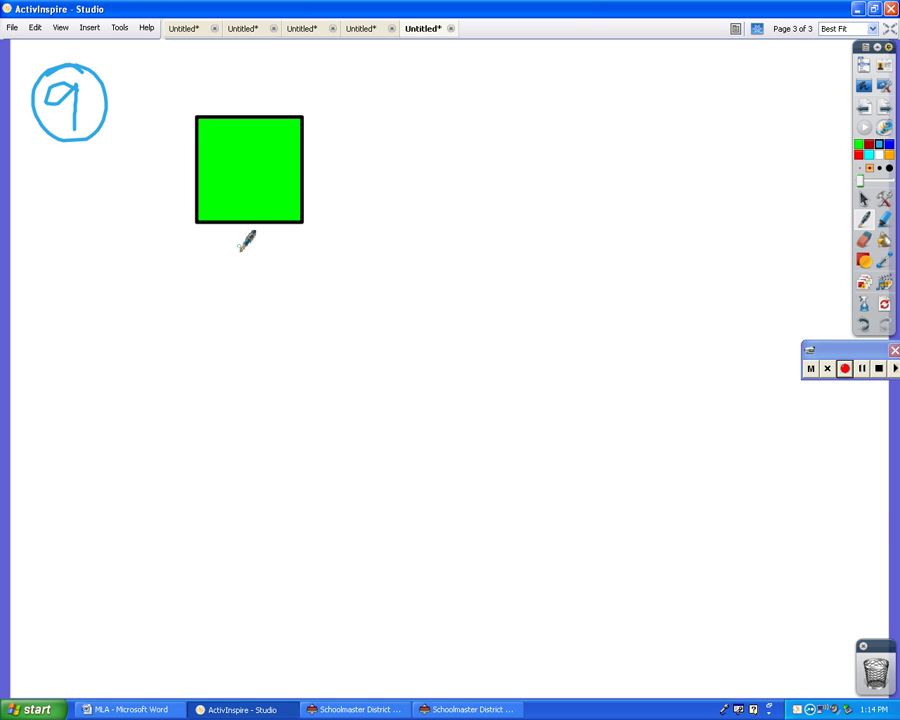
{"action": "left_click_drag", "start_coordinate": [122, 158], "coordinate": [144, 179]}
{"action": "left_click_drag", "start_coordinate": [140, 160], "coordinate": [145, 198]}
{"action": "mouse_move", "coordinate": [227, 238]}
{"action": "left_mouse_down"}
{"action": "mouse_move", "coordinate": [252, 257]}
{"action": "mouse_move", "coordinate": [243, 271]}
{"action": "left_mouse_up"}
{"action": "mouse_move", "coordinate": [256, 238]}
{"action": "left_mouse_down"}
{"action": "mouse_move", "coordinate": [254, 250]}
{"action": "mouse_move", "coordinate": [262, 249]}
{"action": "left_mouse_up"}
{"action": "left_click_drag", "start_coordinate": [150, 150], "coordinate": [149, 163]}
{"action": "left_click_drag", "start_coordinate": [157, 148], "coordinate": [156, 162]}
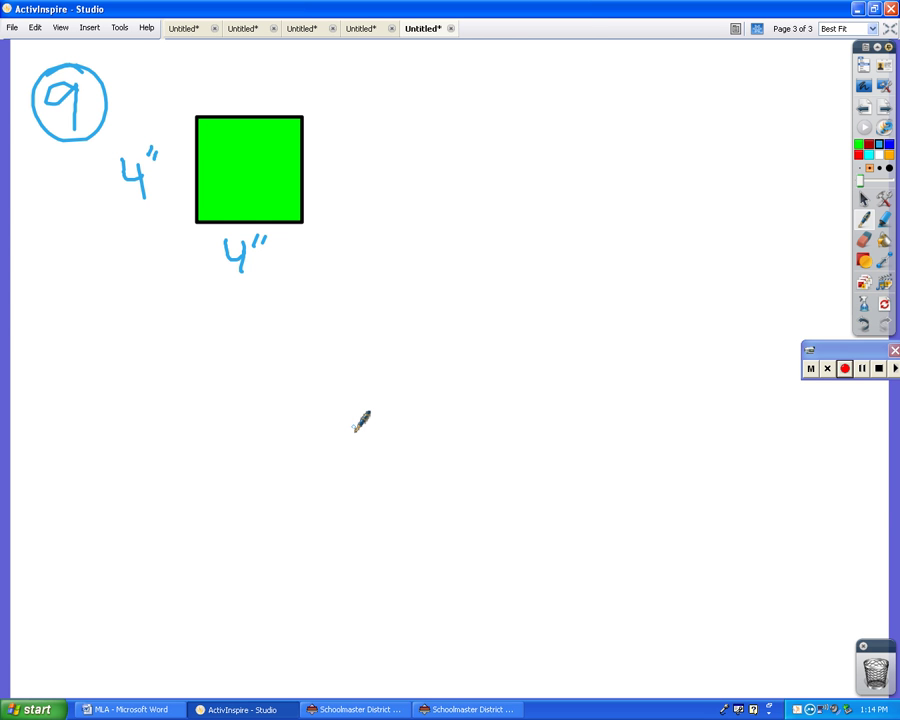
Draw a much larger green square beside the small one and write its area, 144 ft², inside it.
{"action": "left_click", "coordinate": [863, 261]}
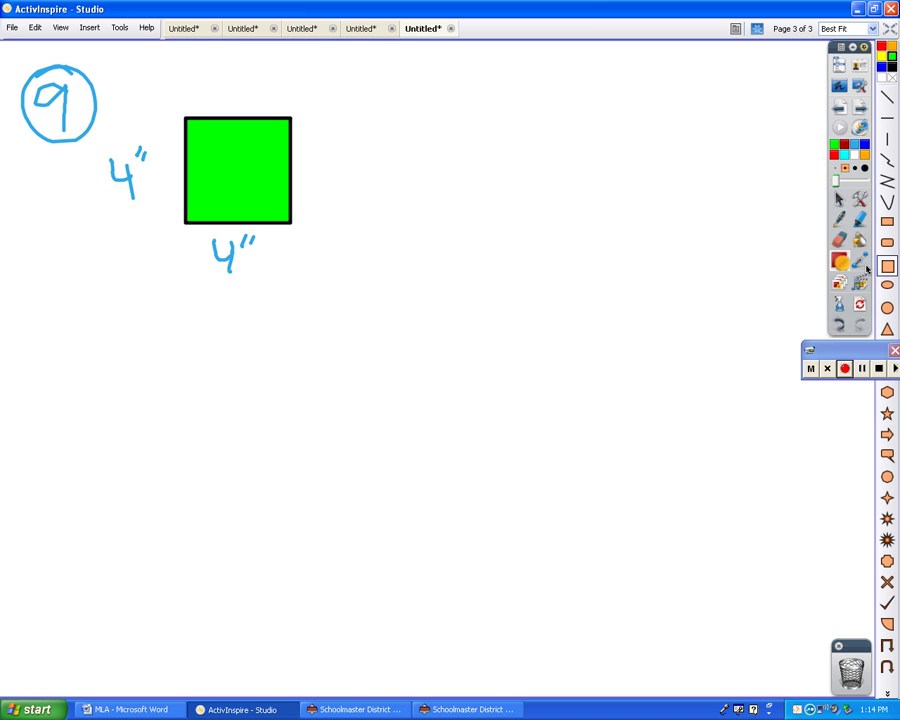
{"action": "mouse_move", "coordinate": [405, 161]}
{"action": "left_mouse_down"}
{"action": "mouse_move", "coordinate": [528, 378]}
{"action": "mouse_move", "coordinate": [585, 440]}
{"action": "left_mouse_up"}
{"action": "left_click", "coordinate": [839, 261]}
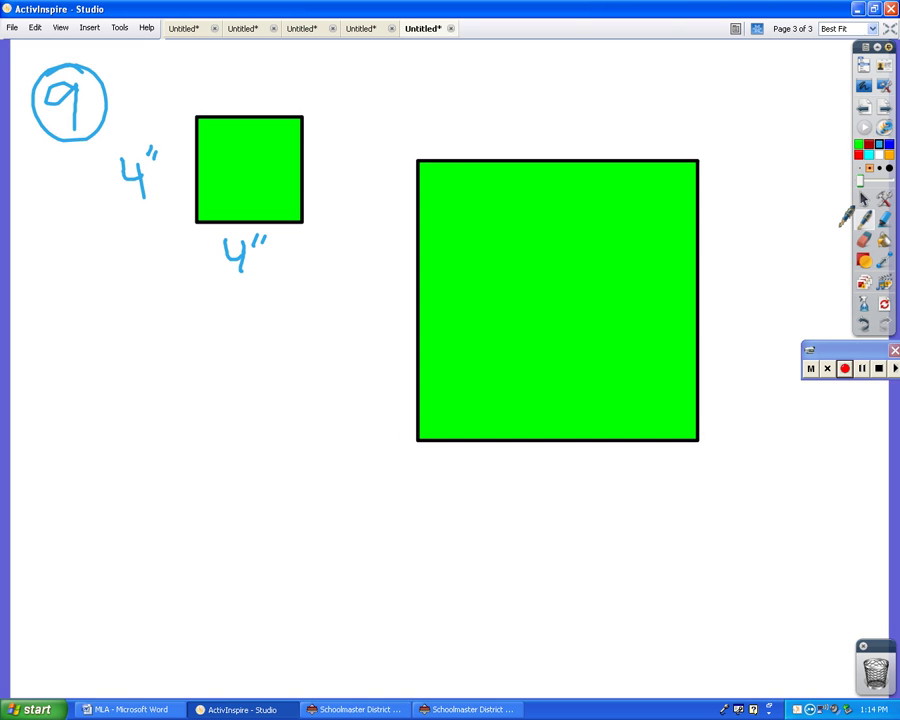
{"action": "left_click_drag", "start_coordinate": [512, 256], "coordinate": [514, 298]}
{"action": "mouse_move", "coordinate": [525, 262]}
{"action": "left_mouse_down"}
{"action": "mouse_move", "coordinate": [541, 296]}
{"action": "mouse_move", "coordinate": [578, 288]}
{"action": "left_mouse_up"}
{"action": "left_click_drag", "start_coordinate": [570, 262], "coordinate": [572, 298]}
{"action": "mouse_move", "coordinate": [605, 258]}
{"action": "left_mouse_down"}
{"action": "mouse_move", "coordinate": [595, 298]}
{"action": "mouse_move", "coordinate": [607, 275]}
{"action": "left_mouse_up"}
{"action": "left_click_drag", "start_coordinate": [617, 260], "coordinate": [614, 297]}
{"action": "left_click_drag", "start_coordinate": [607, 277], "coordinate": [645, 271]}
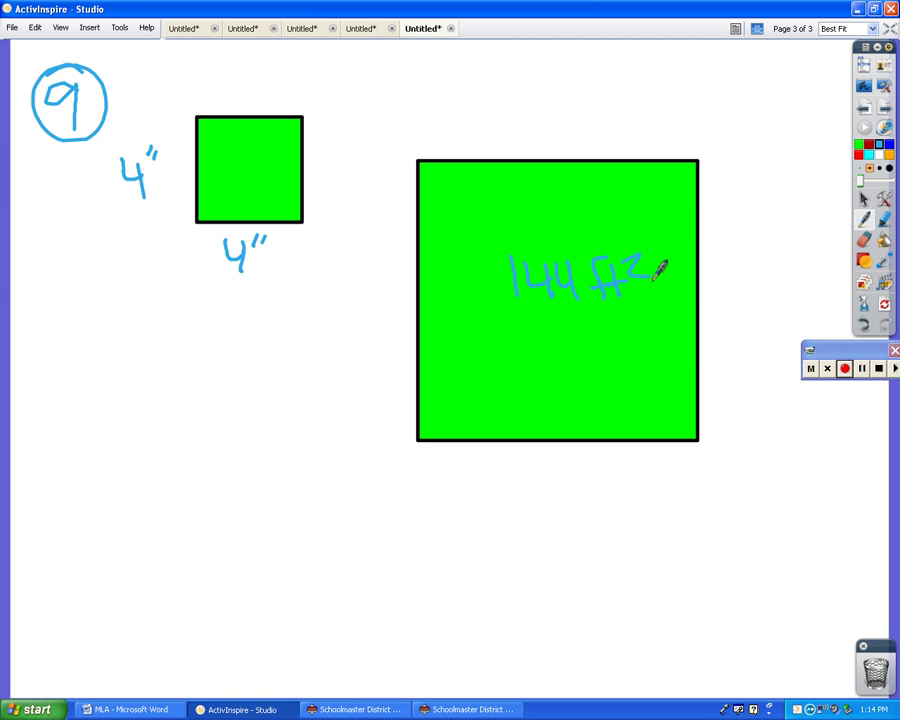
Write the area 16 in² inside the small square and label two sides of the large square 12.
{"action": "mouse_move", "coordinate": [225, 152]}
{"action": "left_mouse_down"}
{"action": "mouse_move", "coordinate": [226, 180]}
{"action": "mouse_move", "coordinate": [237, 172]}
{"action": "left_mouse_up"}
{"action": "mouse_move", "coordinate": [250, 162]}
{"action": "left_mouse_down"}
{"action": "mouse_move", "coordinate": [262, 172]}
{"action": "mouse_move", "coordinate": [288, 166]}
{"action": "left_mouse_up"}
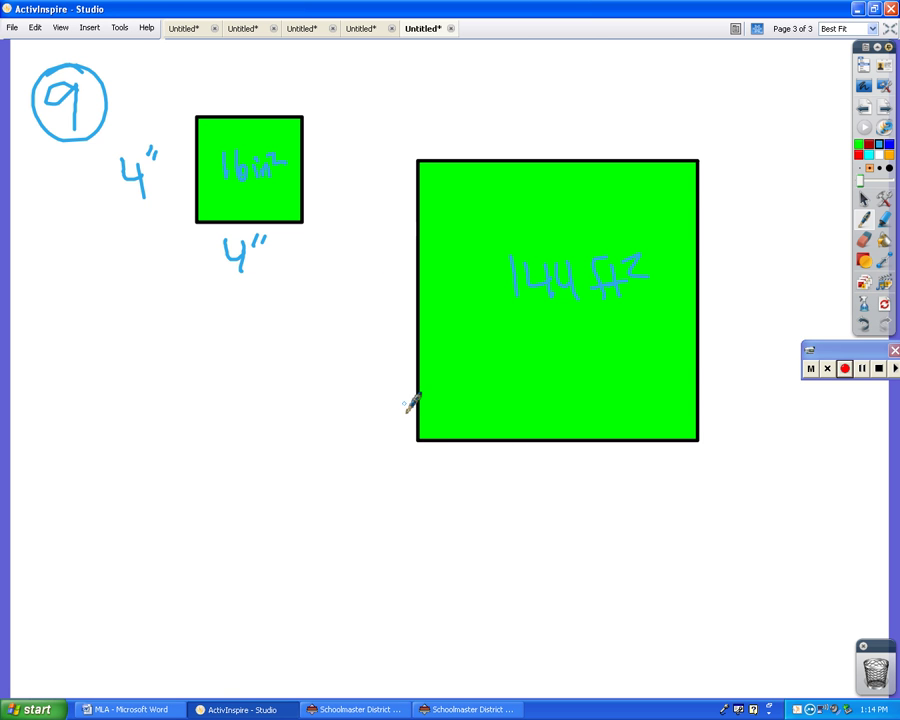
{"action": "mouse_move", "coordinate": [343, 280]}
{"action": "left_mouse_down"}
{"action": "mouse_move", "coordinate": [344, 300]}
{"action": "mouse_move", "coordinate": [385, 318]}
{"action": "left_mouse_up"}
{"action": "mouse_move", "coordinate": [529, 456]}
{"action": "left_mouse_down"}
{"action": "mouse_move", "coordinate": [530, 484]}
{"action": "mouse_move", "coordinate": [568, 488]}
{"action": "left_mouse_up"}
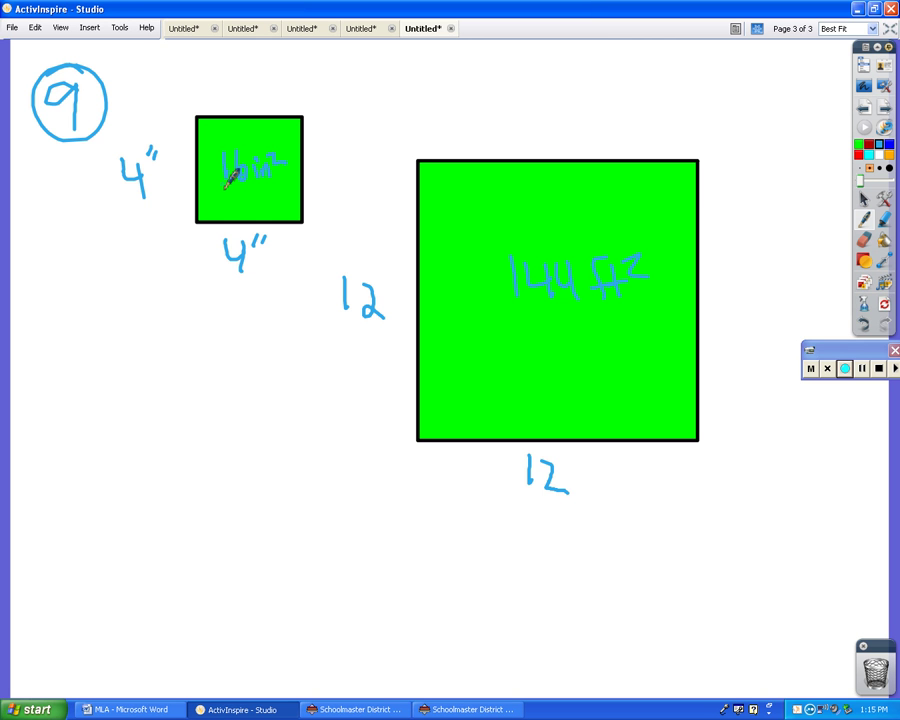
Convert the large square's area by writing ×144 under 144 ft² and circling the product 20736 in².
{"action": "mouse_move", "coordinate": [504, 310]}
{"action": "left_mouse_down"}
{"action": "mouse_move", "coordinate": [516, 331]}
{"action": "mouse_move", "coordinate": [503, 331]}
{"action": "left_mouse_up"}
{"action": "mouse_move", "coordinate": [519, 309]}
{"action": "left_mouse_down"}
{"action": "mouse_move", "coordinate": [521, 336]}
{"action": "mouse_move", "coordinate": [580, 326]}
{"action": "mouse_move", "coordinate": [575, 340]}
{"action": "left_mouse_up"}
{"action": "left_click_drag", "start_coordinate": [490, 352], "coordinate": [628, 343]}
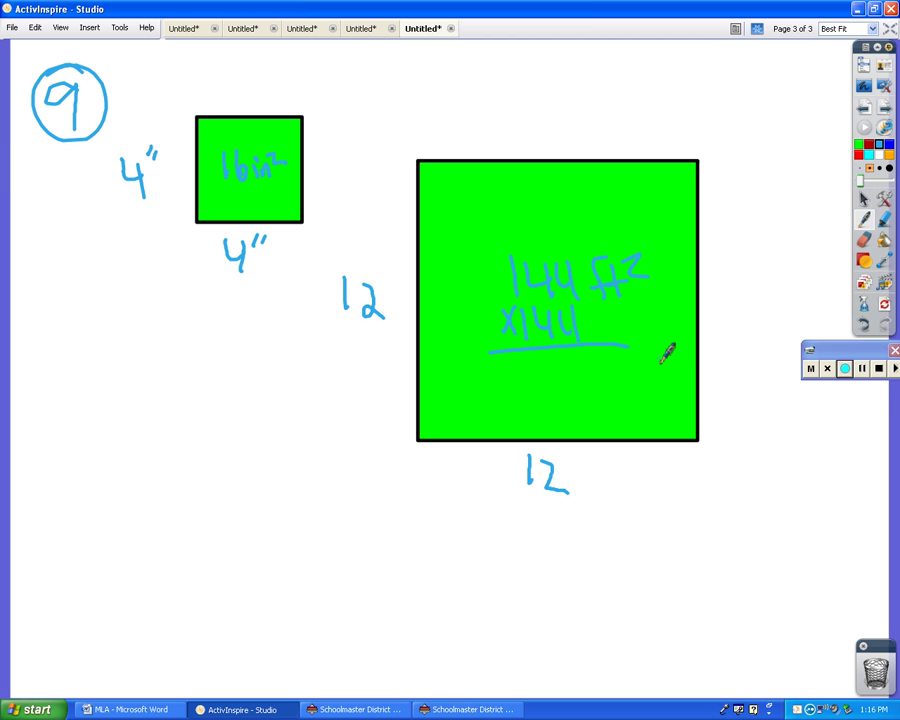
{"action": "mouse_move", "coordinate": [486, 368]}
{"action": "left_mouse_down"}
{"action": "mouse_move", "coordinate": [508, 382]}
{"action": "mouse_move", "coordinate": [527, 365]}
{"action": "mouse_move", "coordinate": [546, 364]}
{"action": "mouse_move", "coordinate": [565, 396]}
{"action": "mouse_move", "coordinate": [612, 359]}
{"action": "mouse_move", "coordinate": [601, 392]}
{"action": "mouse_move", "coordinate": [652, 372]}
{"action": "left_mouse_up"}
{"action": "key", "text": "ctrl+z"}
{"action": "mouse_move", "coordinate": [568, 345]}
{"action": "left_mouse_down"}
{"action": "mouse_move", "coordinate": [472, 370]}
{"action": "mouse_move", "coordinate": [506, 355]}
{"action": "left_mouse_up"}
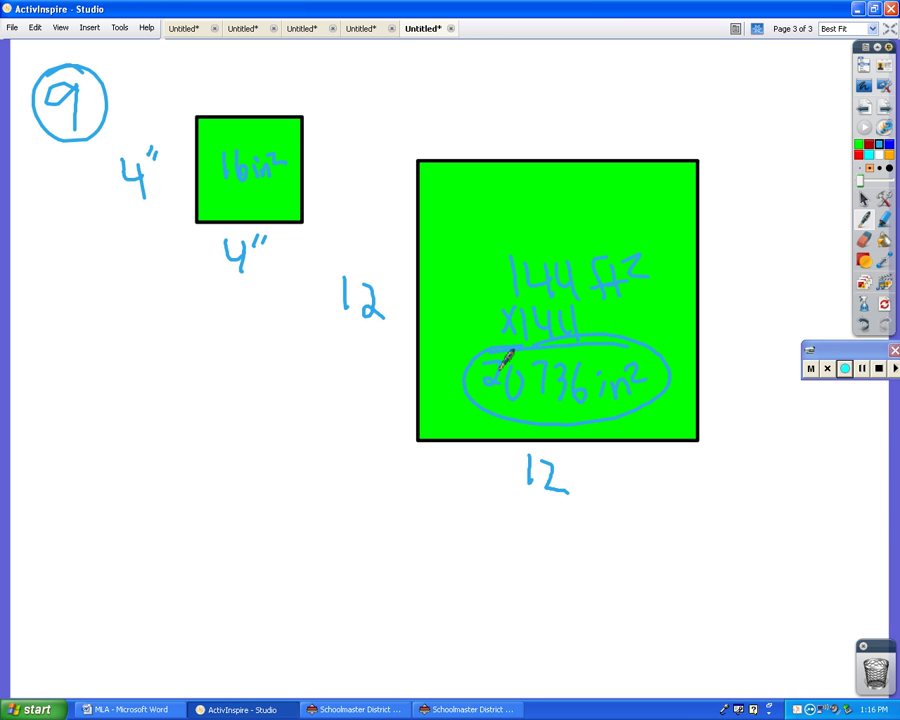
Add more handwritten working for problem 9 in the blank space above and between the two squares.
{"action": "mouse_move", "coordinate": [346, 110]}
{"action": "left_mouse_down"}
{"action": "mouse_move", "coordinate": [350, 130]}
{"action": "mouse_move", "coordinate": [374, 102]}
{"action": "mouse_move", "coordinate": [393, 100]}
{"action": "left_mouse_up"}
{"action": "mouse_move", "coordinate": [404, 62]}
{"action": "left_mouse_down"}
{"action": "mouse_move", "coordinate": [410, 96]}
{"action": "mouse_move", "coordinate": [430, 99]}
{"action": "left_mouse_up"}
{"action": "mouse_move", "coordinate": [438, 86]}
{"action": "left_mouse_down"}
{"action": "mouse_move", "coordinate": [454, 99]}
{"action": "mouse_move", "coordinate": [478, 78]}
{"action": "left_mouse_up"}
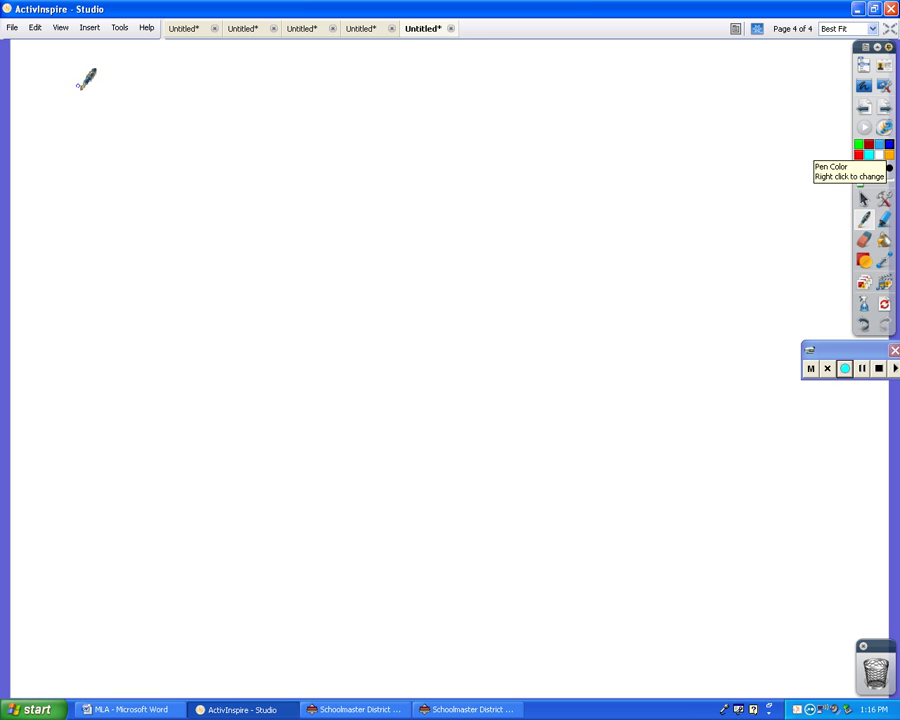
Head the blank fourth page with a circled 4 in dark blue.
{"action": "mouse_move", "coordinate": [90, 80]}
{"action": "left_mouse_down"}
{"action": "mouse_move", "coordinate": [97, 100]}
{"action": "mouse_move", "coordinate": [90, 82]}
{"action": "mouse_move", "coordinate": [68, 118]}
{"action": "mouse_move", "coordinate": [86, 128]}
{"action": "left_mouse_up"}
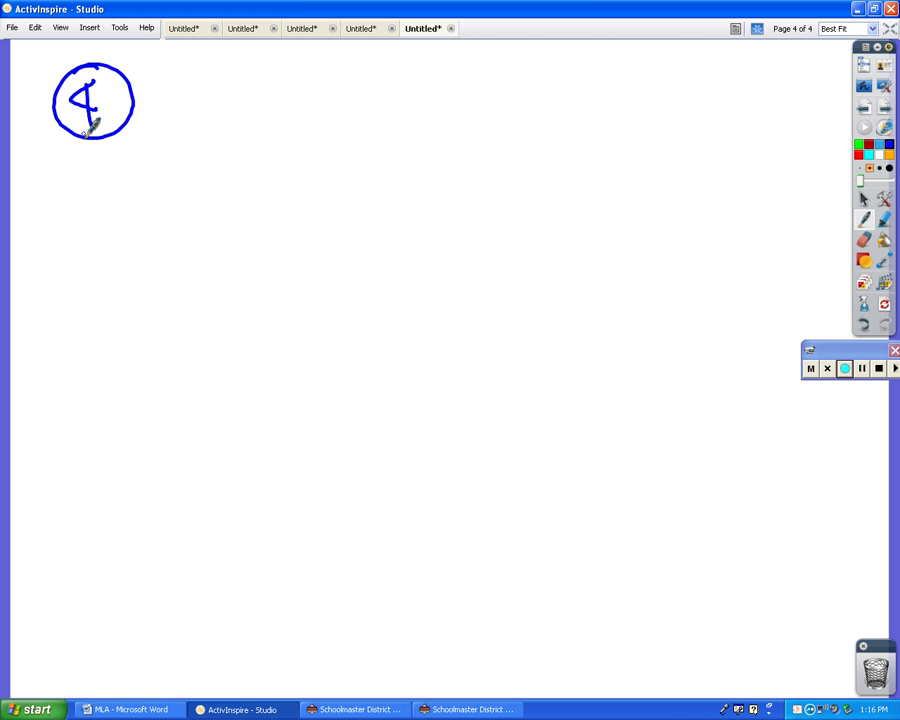
Draw a large green circle in the middle of the page and a small blue circle inside it.
{"action": "left_click", "coordinate": [864, 260]}
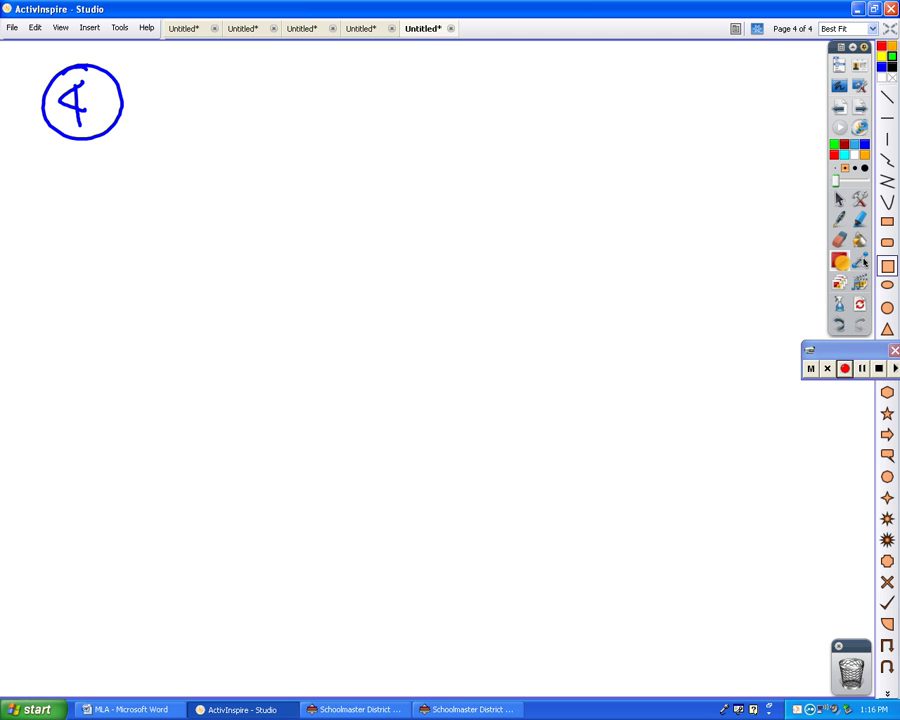
{"action": "left_click", "coordinate": [887, 308]}
{"action": "left_click_drag", "start_coordinate": [204, 140], "coordinate": [452, 418]}
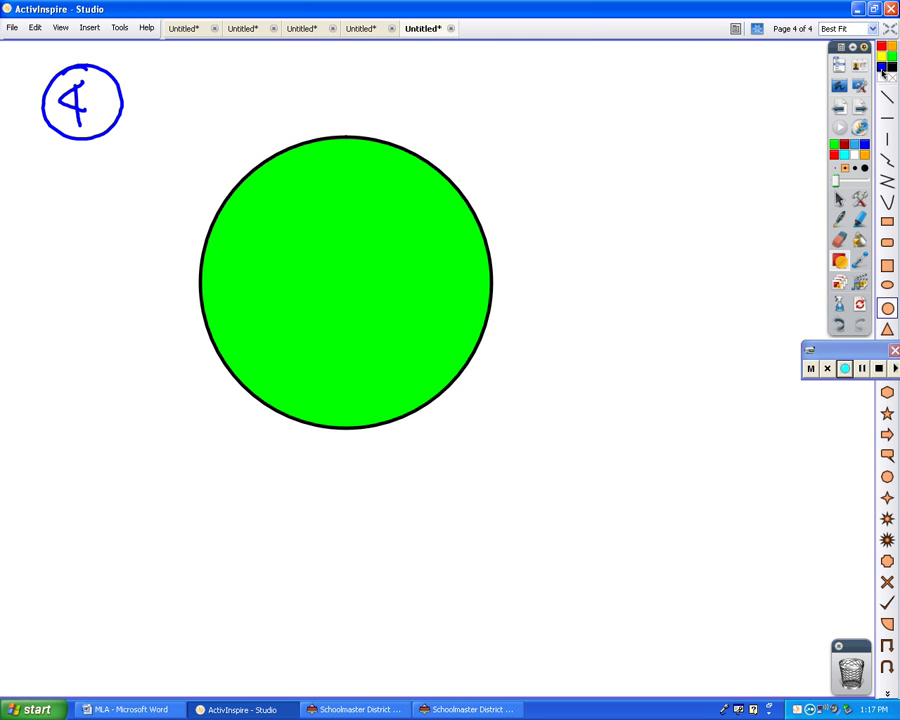
{"action": "left_click", "coordinate": [881, 67]}
{"action": "left_click_drag", "start_coordinate": [371, 289], "coordinate": [432, 344]}
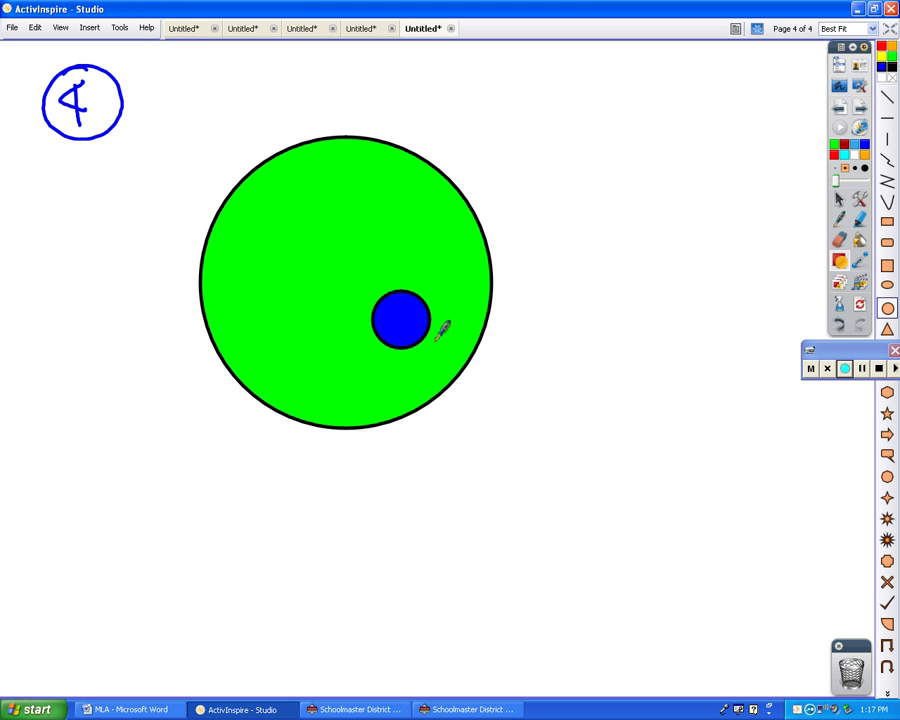
Label the small blue circle's circumference 2π in white, with curved arrows on both sides of the label.
{"action": "left_click", "coordinate": [838, 218]}
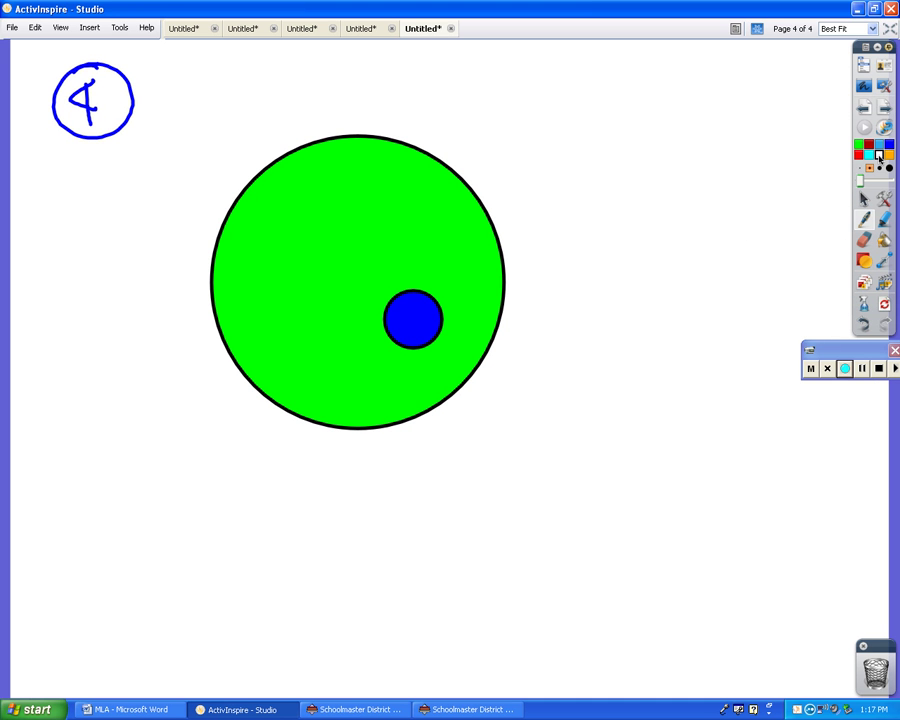
{"action": "left_click", "coordinate": [879, 155]}
{"action": "mouse_move", "coordinate": [374, 268]}
{"action": "left_mouse_down"}
{"action": "mouse_move", "coordinate": [407, 265]}
{"action": "mouse_move", "coordinate": [390, 284]}
{"action": "mouse_move", "coordinate": [452, 270]}
{"action": "mouse_move", "coordinate": [448, 286]}
{"action": "mouse_move", "coordinate": [358, 321]}
{"action": "mouse_move", "coordinate": [372, 314]}
{"action": "left_mouse_up"}
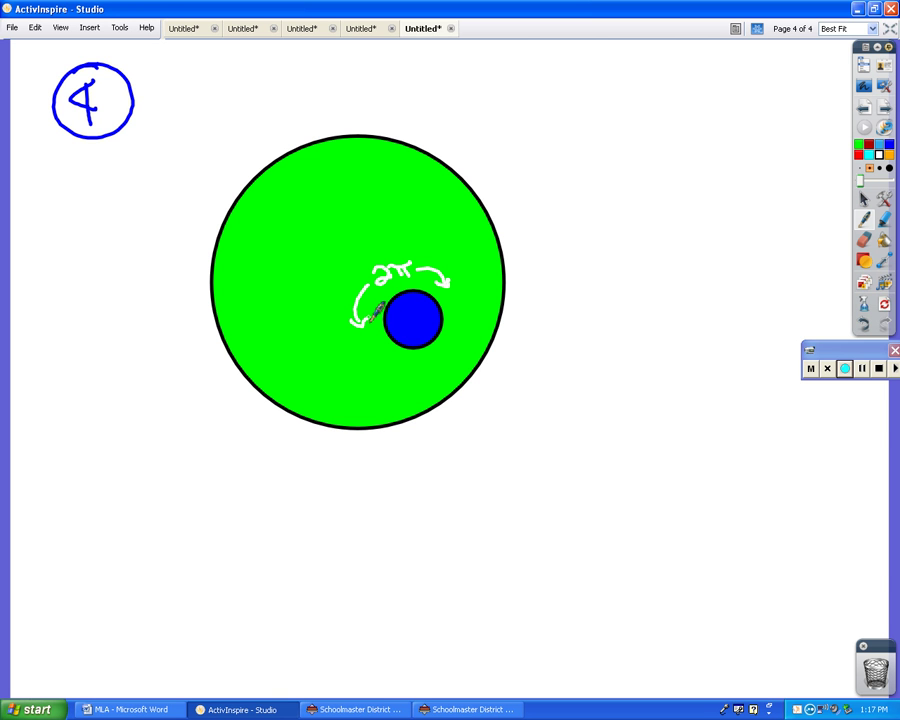
Label the large green circle's circumference 12π in red, with curved arrows running along its edge.
{"action": "left_click", "coordinate": [858, 154]}
{"action": "left_click_drag", "start_coordinate": [295, 111], "coordinate": [297, 133]}
{"action": "mouse_move", "coordinate": [308, 114]}
{"action": "left_mouse_down"}
{"action": "mouse_move", "coordinate": [330, 130]}
{"action": "mouse_move", "coordinate": [352, 110]}
{"action": "mouse_move", "coordinate": [338, 130]}
{"action": "left_mouse_up"}
{"action": "mouse_move", "coordinate": [350, 112]}
{"action": "left_mouse_down"}
{"action": "mouse_move", "coordinate": [355, 128]}
{"action": "mouse_move", "coordinate": [426, 127]}
{"action": "mouse_move", "coordinate": [466, 152]}
{"action": "left_mouse_up"}
{"action": "left_click_drag", "start_coordinate": [288, 120], "coordinate": [205, 207]}
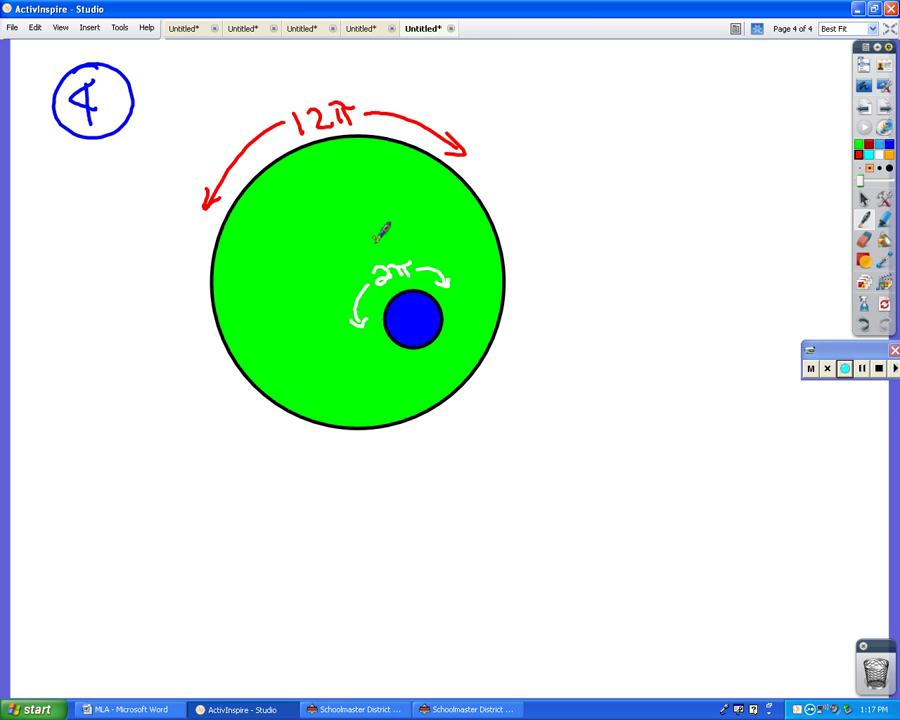
Write the red ratio "Area of P / Area of O =" to the upper right of the large circle.
{"action": "mouse_move", "coordinate": [520, 96]}
{"action": "left_mouse_down"}
{"action": "mouse_move", "coordinate": [541, 72]}
{"action": "mouse_move", "coordinate": [589, 84]}
{"action": "mouse_move", "coordinate": [618, 67]}
{"action": "mouse_move", "coordinate": [648, 88]}
{"action": "mouse_move", "coordinate": [647, 76]}
{"action": "mouse_move", "coordinate": [500, 106]}
{"action": "left_mouse_up"}
{"action": "mouse_move", "coordinate": [518, 148]}
{"action": "left_mouse_down"}
{"action": "mouse_move", "coordinate": [528, 124]}
{"action": "mouse_move", "coordinate": [545, 135]}
{"action": "mouse_move", "coordinate": [595, 137]}
{"action": "mouse_move", "coordinate": [617, 117]}
{"action": "mouse_move", "coordinate": [646, 116]}
{"action": "mouse_move", "coordinate": [644, 124]}
{"action": "mouse_move", "coordinate": [688, 103]}
{"action": "left_mouse_up"}
{"action": "left_click_drag", "start_coordinate": [672, 114], "coordinate": [690, 112]}
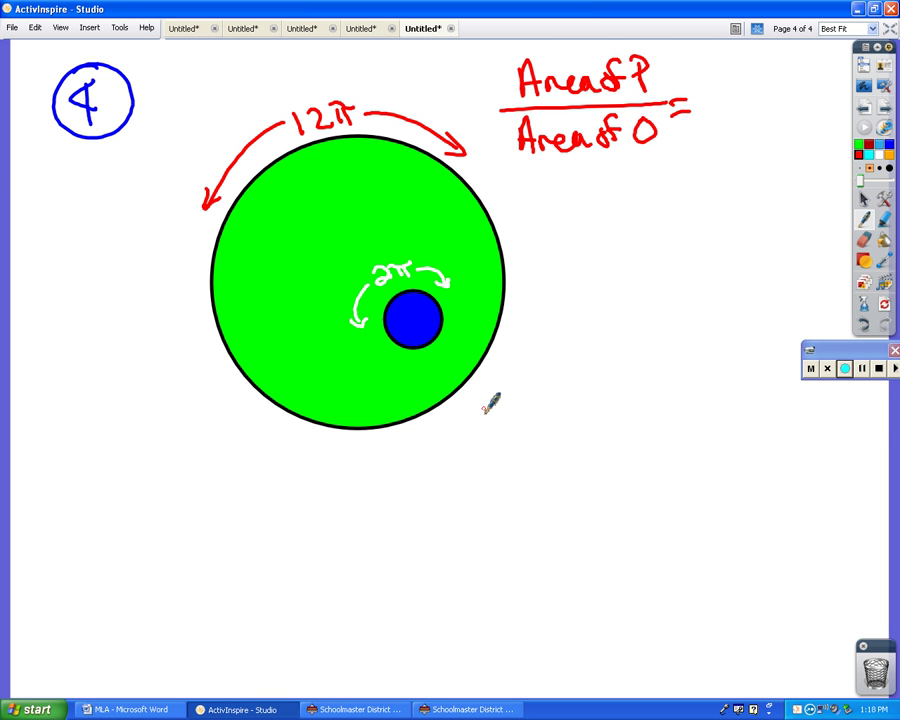
Write the large circle's diameter d=12 and radius r=6 in red beside it.
{"action": "mouse_move", "coordinate": [76, 290]}
{"action": "left_mouse_down"}
{"action": "mouse_move", "coordinate": [78, 312]}
{"action": "mouse_move", "coordinate": [98, 288]}
{"action": "left_mouse_up"}
{"action": "left_click_drag", "start_coordinate": [82, 300], "coordinate": [106, 308]}
{"action": "left_click_drag", "start_coordinate": [115, 285], "coordinate": [136, 305]}
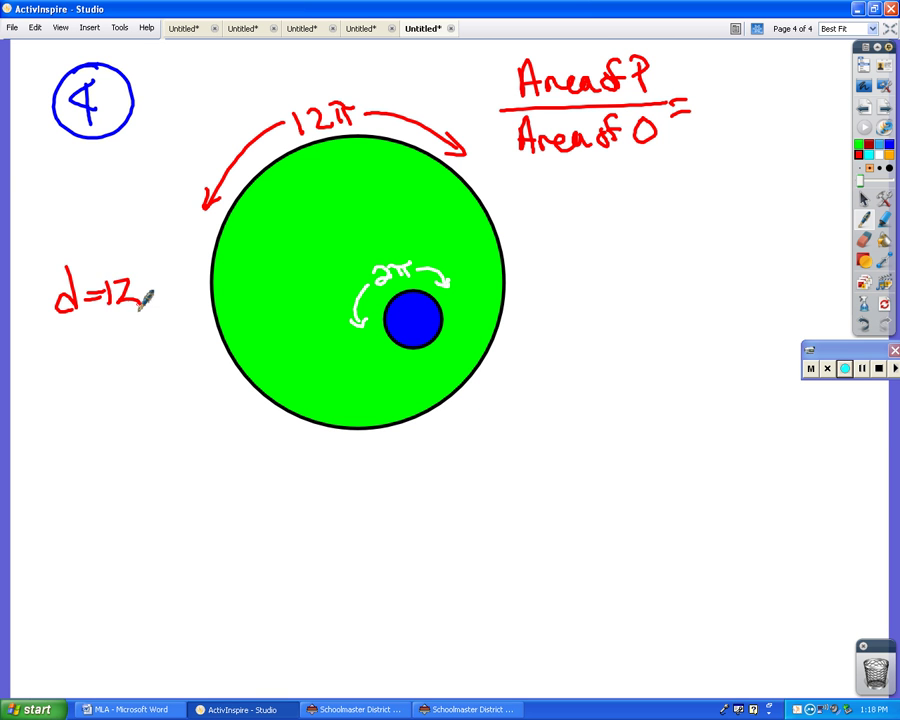
{"action": "mouse_move", "coordinate": [62, 342]}
{"action": "left_mouse_down"}
{"action": "mouse_move", "coordinate": [70, 358]}
{"action": "mouse_move", "coordinate": [74, 342]}
{"action": "left_mouse_up"}
{"action": "left_click_drag", "start_coordinate": [76, 344], "coordinate": [94, 342]}
{"action": "left_click_drag", "start_coordinate": [76, 353], "coordinate": [122, 357]}
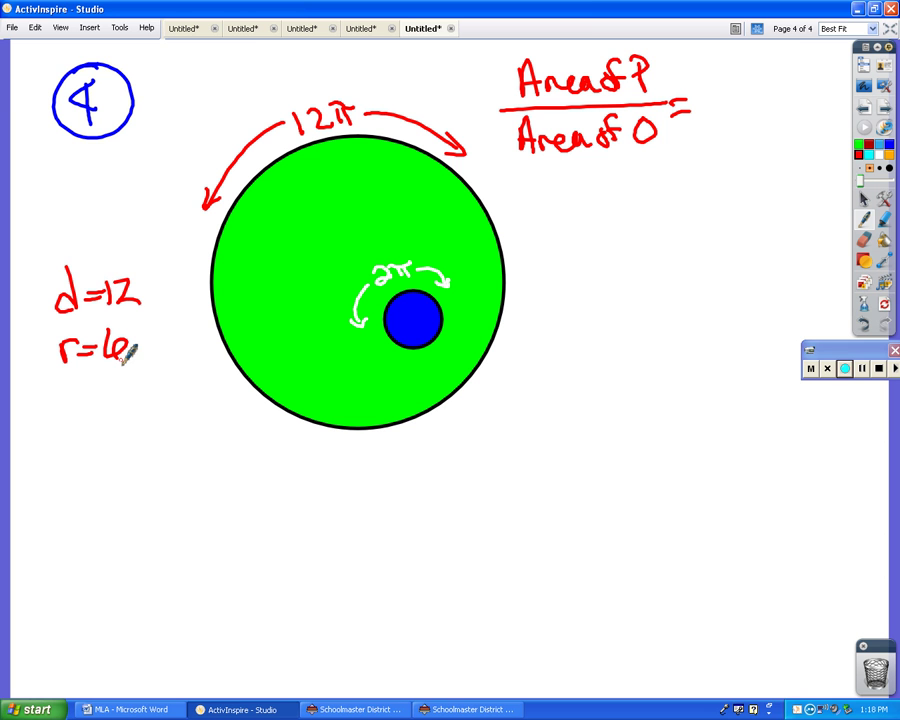
Write 36π/π = 36/1 in red below the radius and complete the area of P to area of O ratio with 36/1.
{"action": "mouse_move", "coordinate": [66, 399]}
{"action": "left_mouse_down"}
{"action": "mouse_move", "coordinate": [70, 428]}
{"action": "mouse_move", "coordinate": [121, 403]}
{"action": "left_mouse_up"}
{"action": "left_click_drag", "start_coordinate": [104, 406], "coordinate": [101, 430]}
{"action": "left_click_drag", "start_coordinate": [113, 405], "coordinate": [118, 430]}
{"action": "left_click_drag", "start_coordinate": [51, 453], "coordinate": [136, 440]}
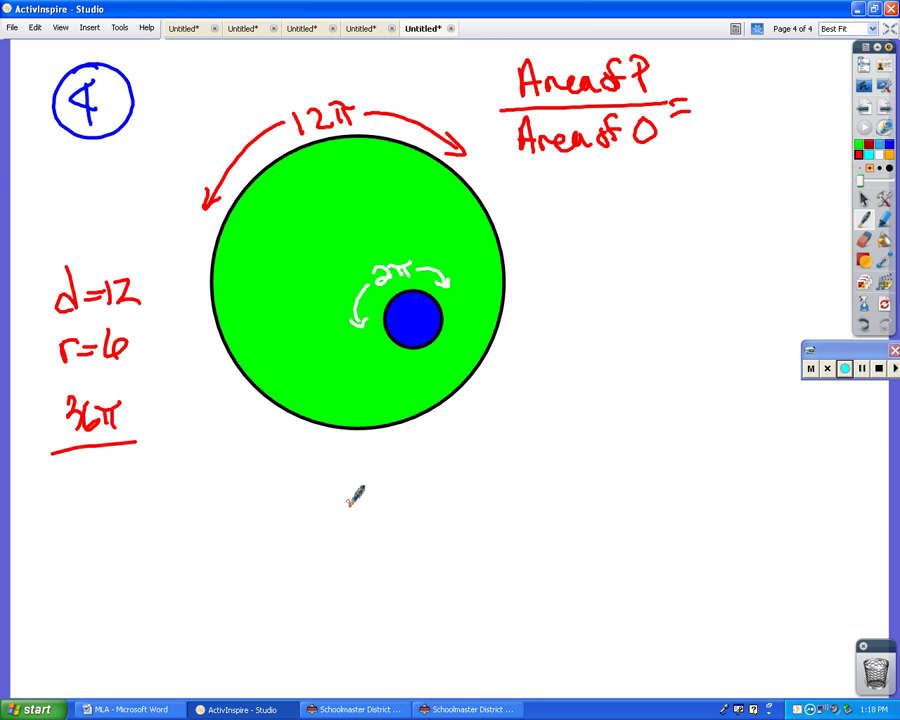
{"action": "mouse_move", "coordinate": [78, 453]}
{"action": "left_mouse_down"}
{"action": "mouse_move", "coordinate": [112, 450]}
{"action": "mouse_move", "coordinate": [86, 480]}
{"action": "mouse_move", "coordinate": [149, 447]}
{"action": "left_mouse_up"}
{"action": "mouse_move", "coordinate": [137, 458]}
{"action": "left_mouse_down"}
{"action": "mouse_move", "coordinate": [193, 424]}
{"action": "mouse_move", "coordinate": [206, 442]}
{"action": "left_mouse_up"}
{"action": "left_click_drag", "start_coordinate": [181, 462], "coordinate": [181, 482]}
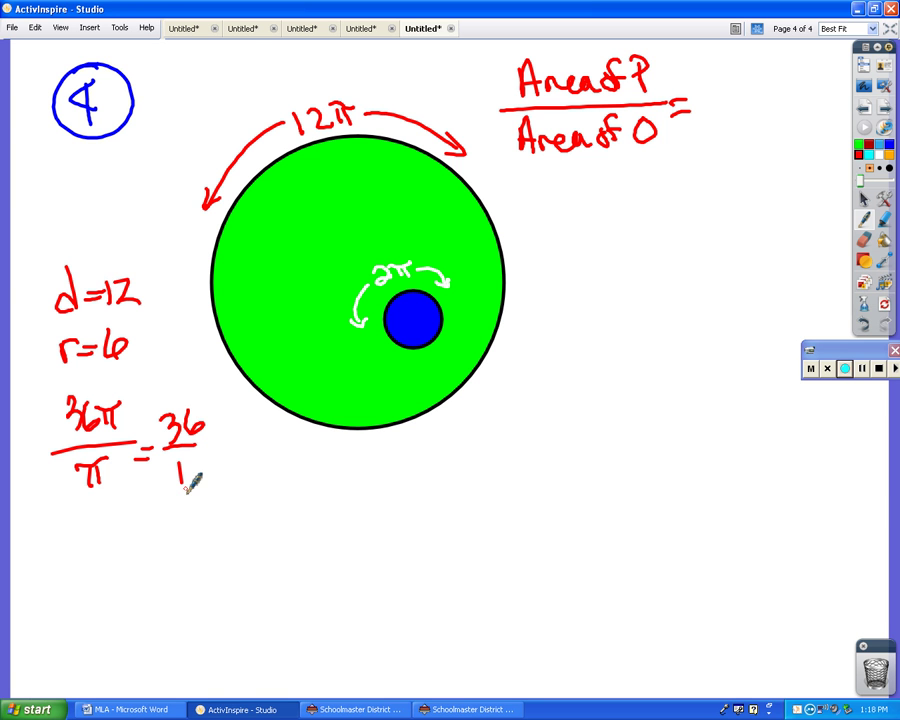
{"action": "mouse_move", "coordinate": [718, 66]}
{"action": "left_mouse_down"}
{"action": "mouse_move", "coordinate": [731, 91]}
{"action": "mouse_move", "coordinate": [745, 82]}
{"action": "mouse_move", "coordinate": [766, 97]}
{"action": "left_mouse_up"}
{"action": "left_click_drag", "start_coordinate": [737, 115], "coordinate": [741, 134]}
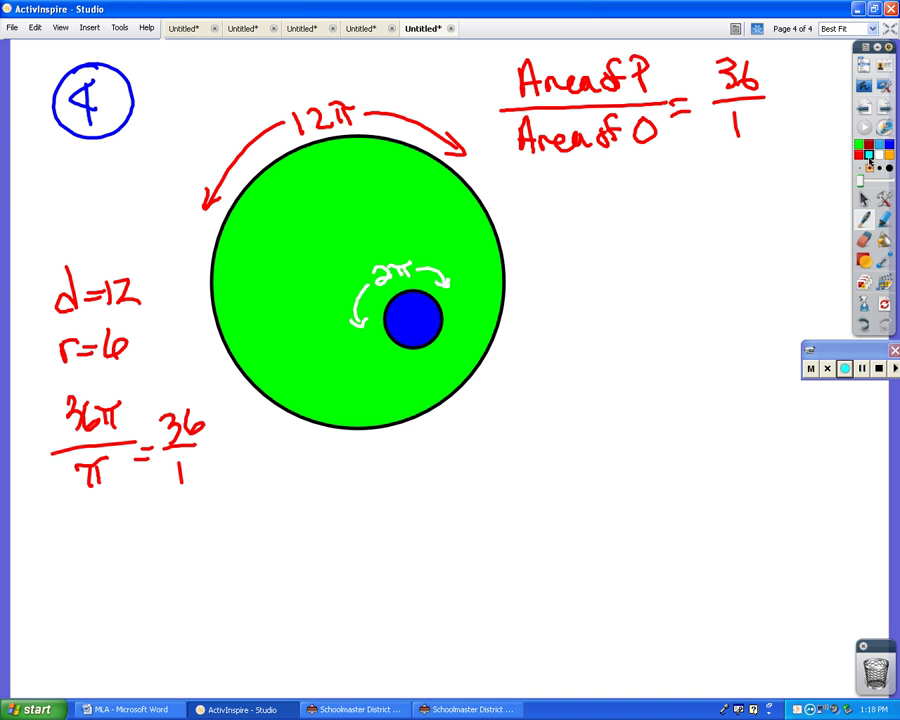
Write the circumference ratio 12π/2π = 6/1 in light blue beneath the area ratio.
{"action": "left_click", "coordinate": [869, 157]}
{"action": "left_click_drag", "start_coordinate": [571, 186], "coordinate": [572, 212]}
{"action": "left_click_drag", "start_coordinate": [580, 192], "coordinate": [613, 212]}
{"action": "left_click_drag", "start_coordinate": [609, 196], "coordinate": [629, 193]}
{"action": "left_click_drag", "start_coordinate": [563, 216], "coordinate": [639, 214]}
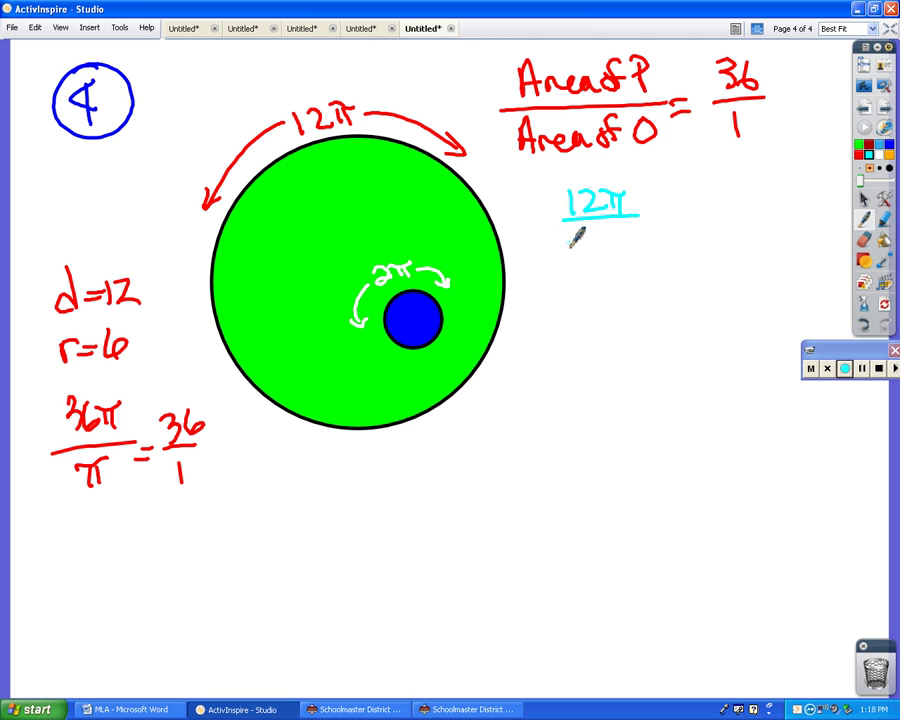
{"action": "left_click_drag", "start_coordinate": [572, 230], "coordinate": [591, 247]}
{"action": "mouse_move", "coordinate": [599, 231]}
{"action": "left_mouse_down"}
{"action": "mouse_move", "coordinate": [601, 246]}
{"action": "mouse_move", "coordinate": [611, 246]}
{"action": "left_mouse_up"}
{"action": "left_click_drag", "start_coordinate": [596, 232], "coordinate": [660, 209]}
{"action": "left_click_drag", "start_coordinate": [641, 218], "coordinate": [660, 217]}
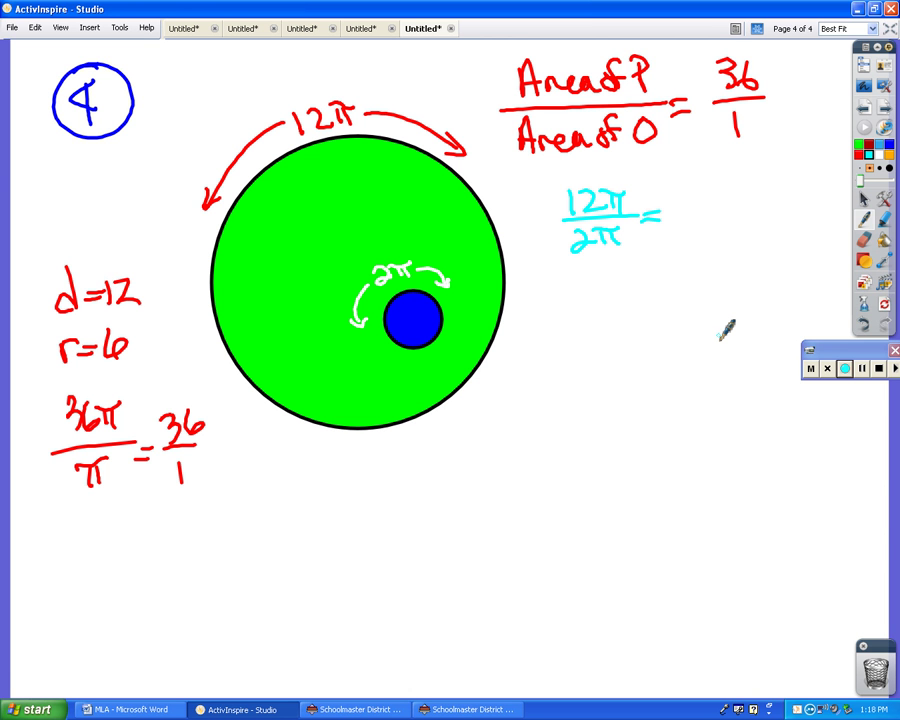
{"action": "mouse_move", "coordinate": [708, 190]}
{"action": "left_mouse_down"}
{"action": "mouse_move", "coordinate": [692, 203]}
{"action": "mouse_move", "coordinate": [697, 250]}
{"action": "left_mouse_up"}
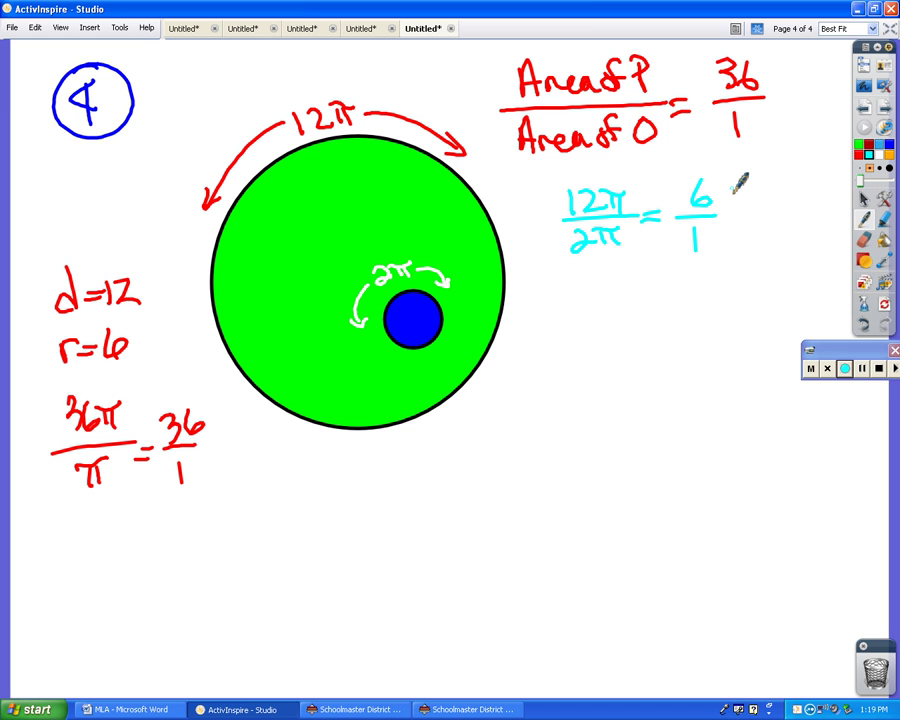
{"action": "left_click_drag", "start_coordinate": [612, 176], "coordinate": [604, 293]}
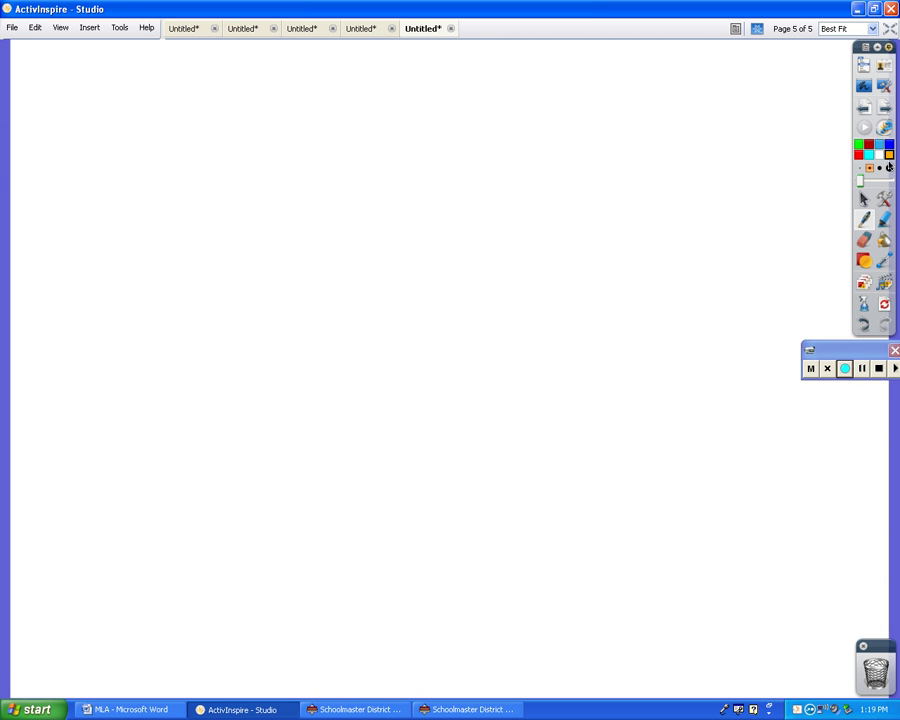
Head the blank fifth page with an orange circled 5 and draw an unfilled rectangle with a smaller one inside it.
{"action": "left_click_drag", "start_coordinate": [76, 73], "coordinate": [69, 103]}
{"action": "mouse_move", "coordinate": [76, 73]}
{"action": "left_mouse_down"}
{"action": "mouse_move", "coordinate": [96, 68]}
{"action": "mouse_move", "coordinate": [119, 80]}
{"action": "mouse_move", "coordinate": [112, 66]}
{"action": "left_mouse_up"}
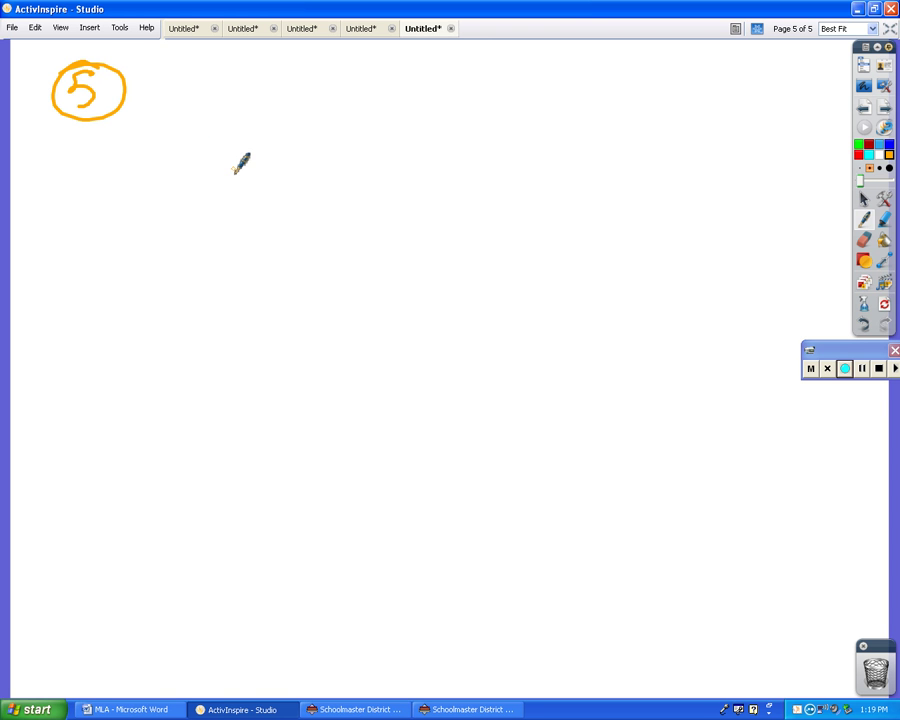
{"action": "left_click", "coordinate": [864, 261]}
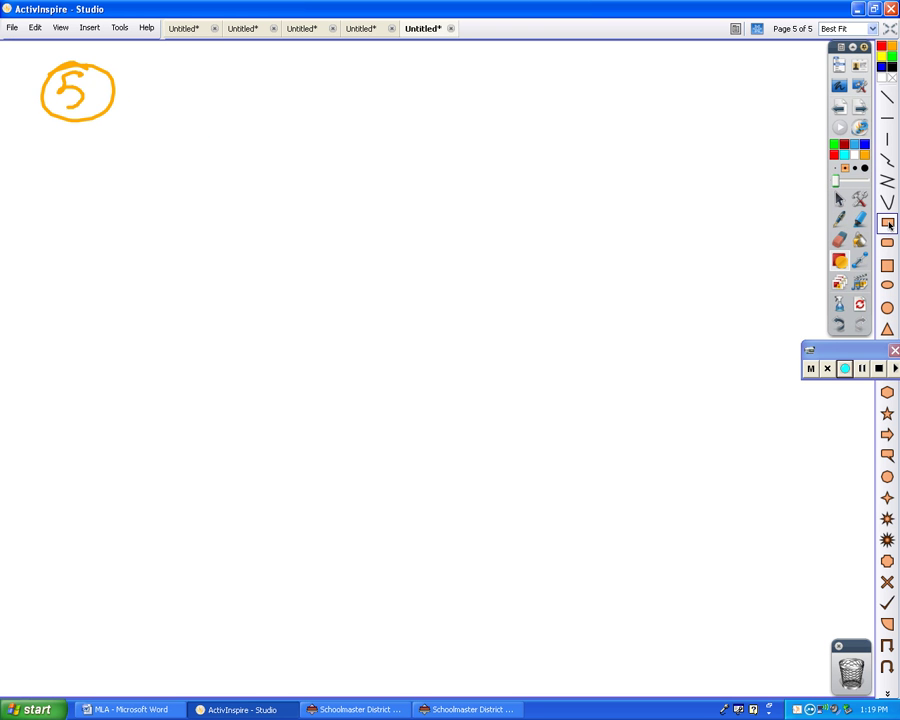
{"action": "left_click", "coordinate": [888, 224]}
{"action": "left_click_drag", "start_coordinate": [165, 104], "coordinate": [429, 270]}
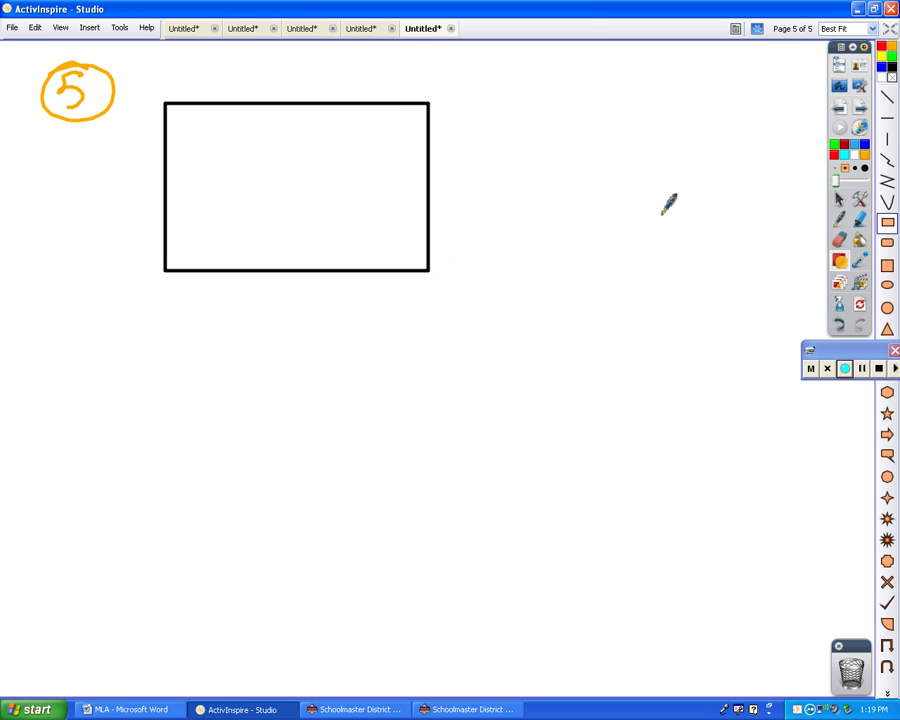
{"action": "left_click_drag", "start_coordinate": [235, 147], "coordinate": [358, 222]}
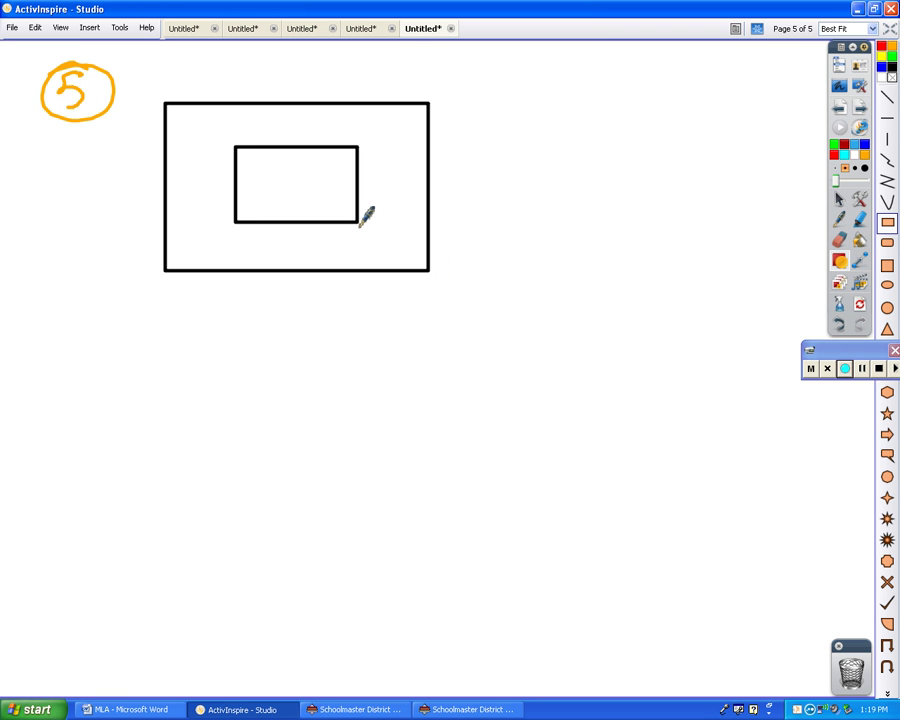
Label the large rectangle's side 10 and the small rectangle's side 4 in orange.
{"action": "left_click", "coordinate": [838, 219]}
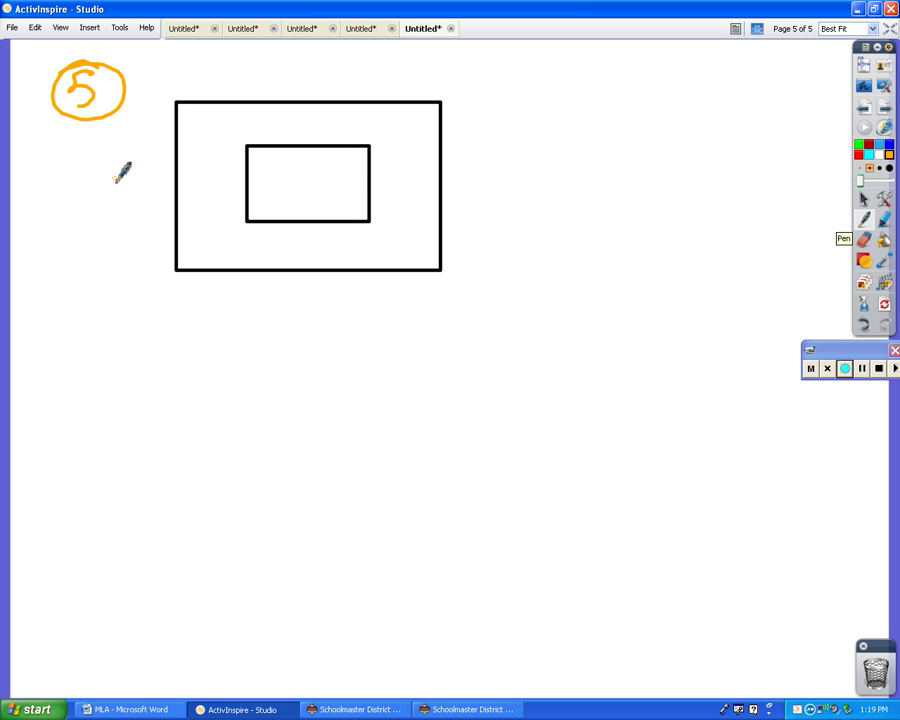
{"action": "left_click_drag", "start_coordinate": [116, 179], "coordinate": [118, 201]}
{"action": "mouse_move", "coordinate": [138, 179]}
{"action": "left_mouse_down"}
{"action": "mouse_move", "coordinate": [145, 190]}
{"action": "mouse_move", "coordinate": [139, 179]}
{"action": "left_mouse_up"}
{"action": "left_click_drag", "start_coordinate": [392, 173], "coordinate": [401, 190]}
{"action": "left_click_drag", "start_coordinate": [396, 175], "coordinate": [397, 202]}
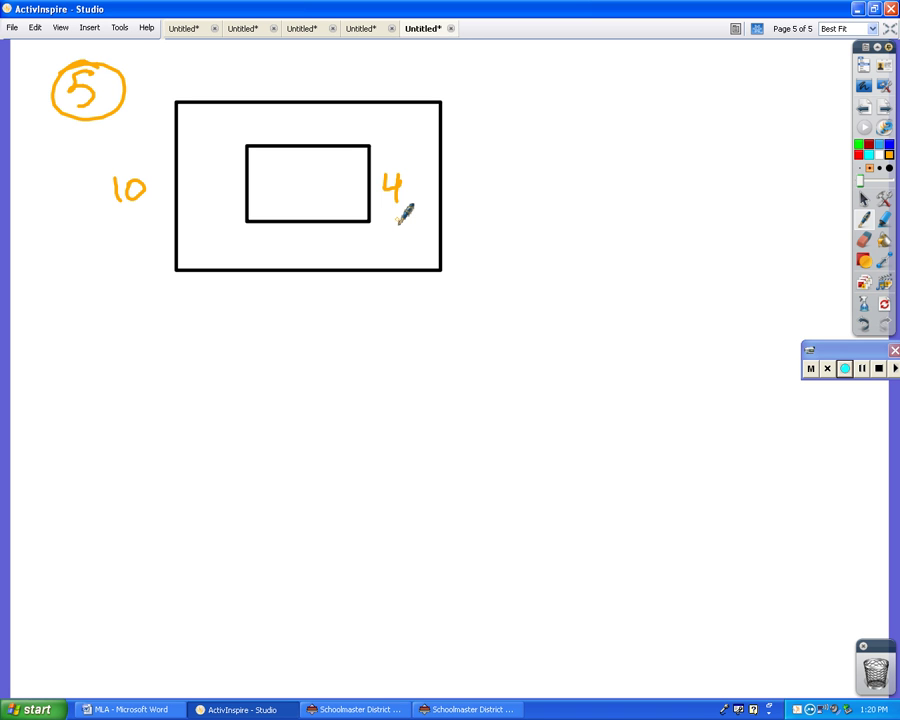
Write the side ratio 10/4 = 5/2 below the rectangles and the area ratio 25/4 in the blank space beside them.
{"action": "mouse_move", "coordinate": [293, 305]}
{"action": "left_mouse_down"}
{"action": "mouse_move", "coordinate": [293, 336]}
{"action": "mouse_move", "coordinate": [321, 305]}
{"action": "mouse_move", "coordinate": [316, 366]}
{"action": "left_mouse_up"}
{"action": "left_click_drag", "start_coordinate": [291, 334], "coordinate": [350, 337]}
{"action": "left_click_drag", "start_coordinate": [336, 343], "coordinate": [378, 332]}
{"action": "mouse_move", "coordinate": [383, 312]}
{"action": "left_mouse_down"}
{"action": "mouse_move", "coordinate": [398, 311]}
{"action": "mouse_move", "coordinate": [398, 339]}
{"action": "left_mouse_up"}
{"action": "mouse_move", "coordinate": [378, 346]}
{"action": "left_mouse_down"}
{"action": "mouse_move", "coordinate": [372, 360]}
{"action": "mouse_move", "coordinate": [398, 360]}
{"action": "left_mouse_up"}
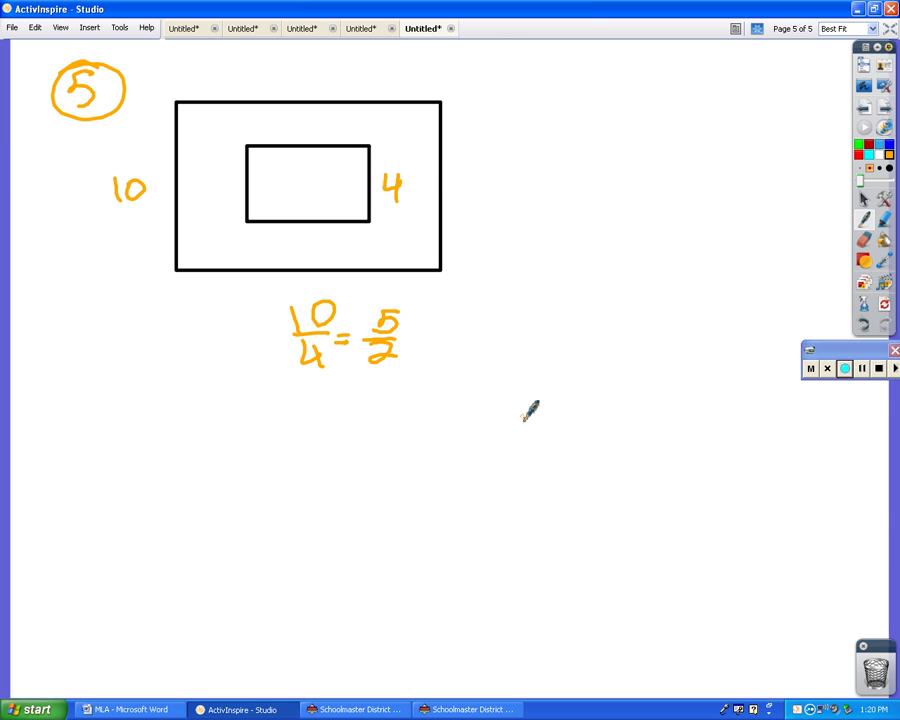
{"action": "mouse_move", "coordinate": [598, 80]}
{"action": "left_mouse_down"}
{"action": "mouse_move", "coordinate": [636, 114]}
{"action": "mouse_move", "coordinate": [650, 112]}
{"action": "left_mouse_up"}
{"action": "mouse_move", "coordinate": [627, 121]}
{"action": "left_mouse_down"}
{"action": "mouse_move", "coordinate": [647, 140]}
{"action": "mouse_move", "coordinate": [636, 158]}
{"action": "left_mouse_up"}
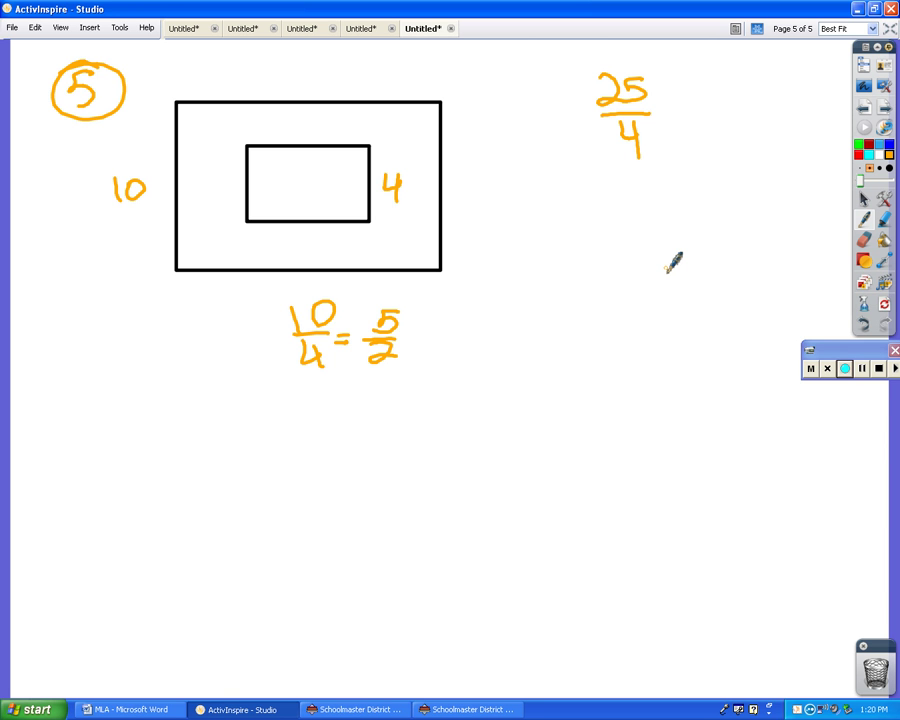